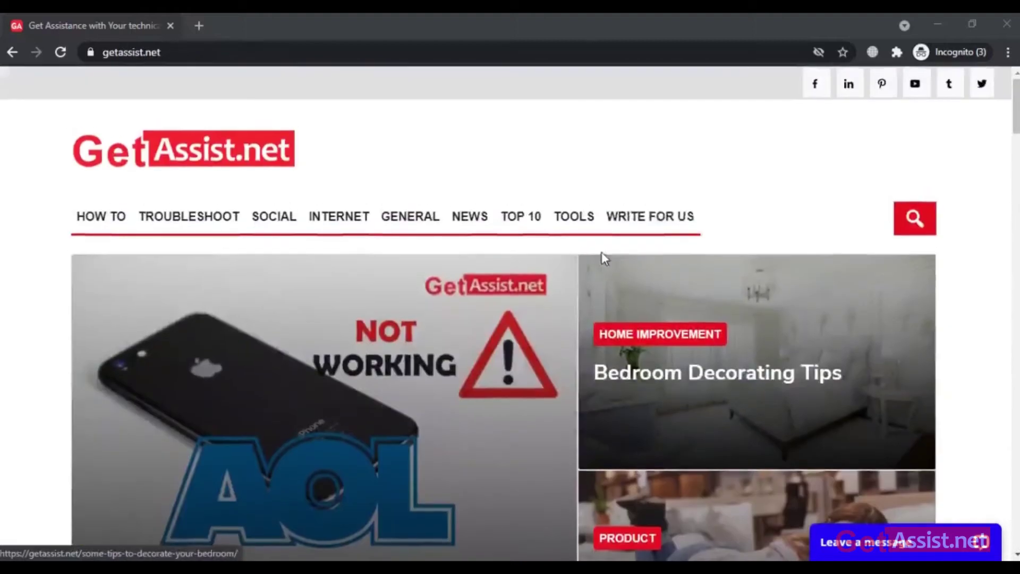
Search GetAssist.net for 'facebook'.
{"action": "left_click", "coordinate": [915, 218]}
{"action": "left_click", "coordinate": [513, 247]}
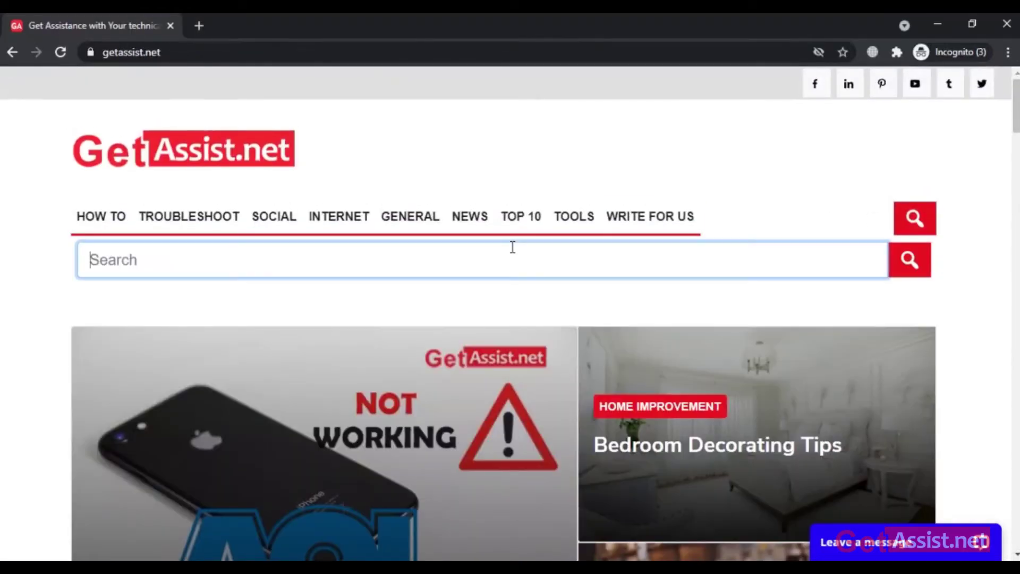
{"action": "type", "text": "facebook"}
{"action": "key", "text": "Return"}
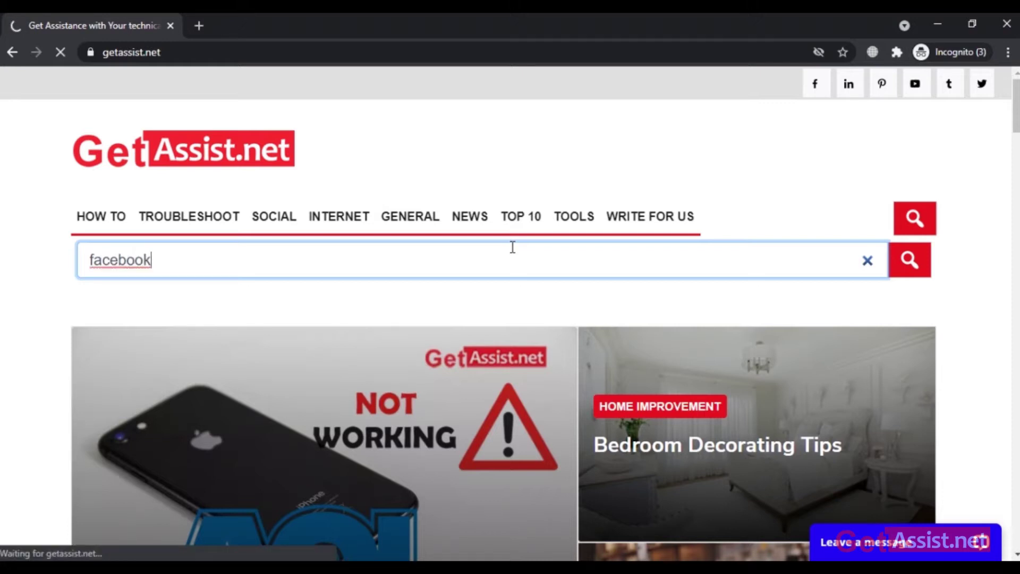
Scroll down through the facebook search results and back up.
{"action": "scroll", "coordinate": [470, 299], "scroll_direction": "down", "scroll_amount": 4}
{"action": "scroll", "coordinate": [501, 292], "scroll_direction": "down", "scroll_amount": 6}
{"action": "scroll", "coordinate": [504, 292], "scroll_direction": "down", "scroll_amount": 8}
{"action": "scroll", "coordinate": [504, 292], "scroll_direction": "down", "scroll_amount": 7}
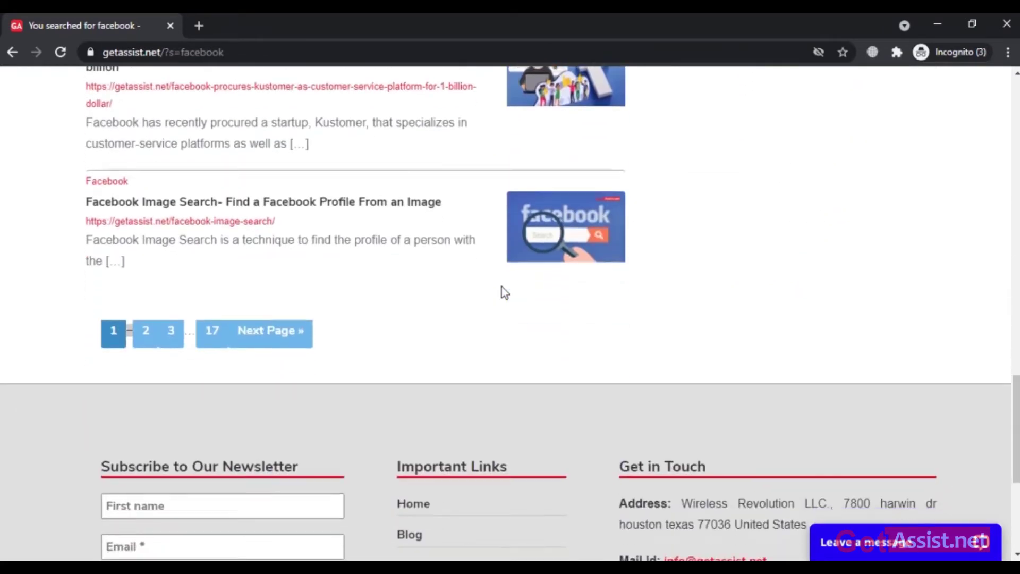
{"action": "scroll", "coordinate": [502, 286], "scroll_direction": "up", "scroll_amount": 9}
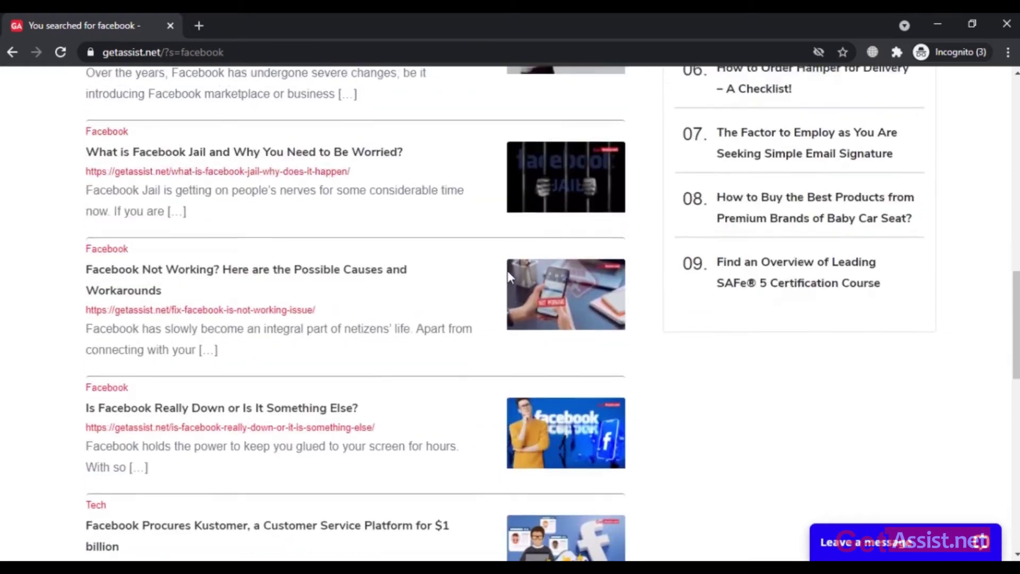
{"action": "scroll", "coordinate": [508, 273], "scroll_direction": "up", "scroll_amount": 6}
{"action": "scroll", "coordinate": [509, 276], "scroll_direction": "up", "scroll_amount": 10}
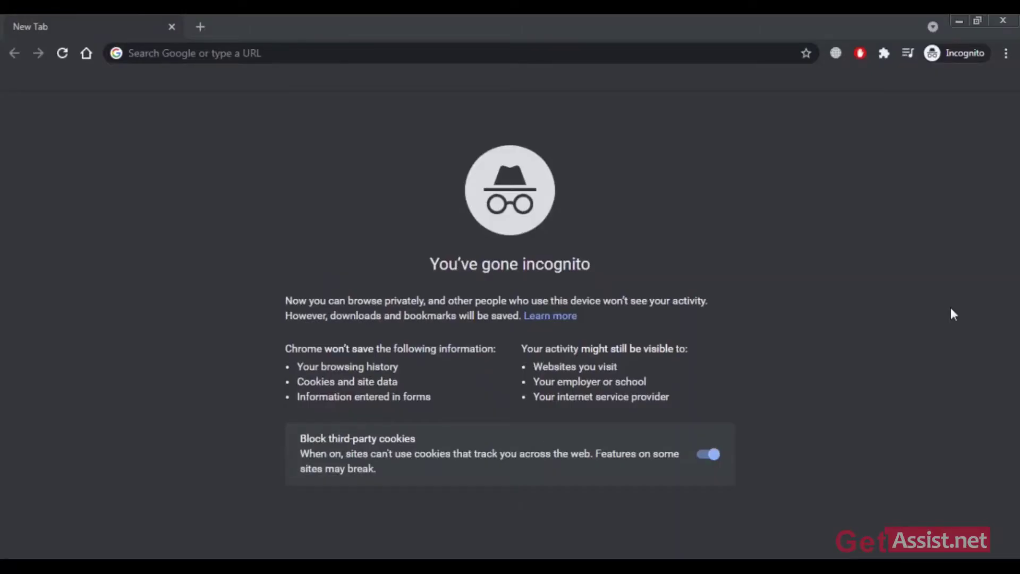
Go to facebook.com in the incognito tab.
{"action": "left_click", "coordinate": [734, 57]}
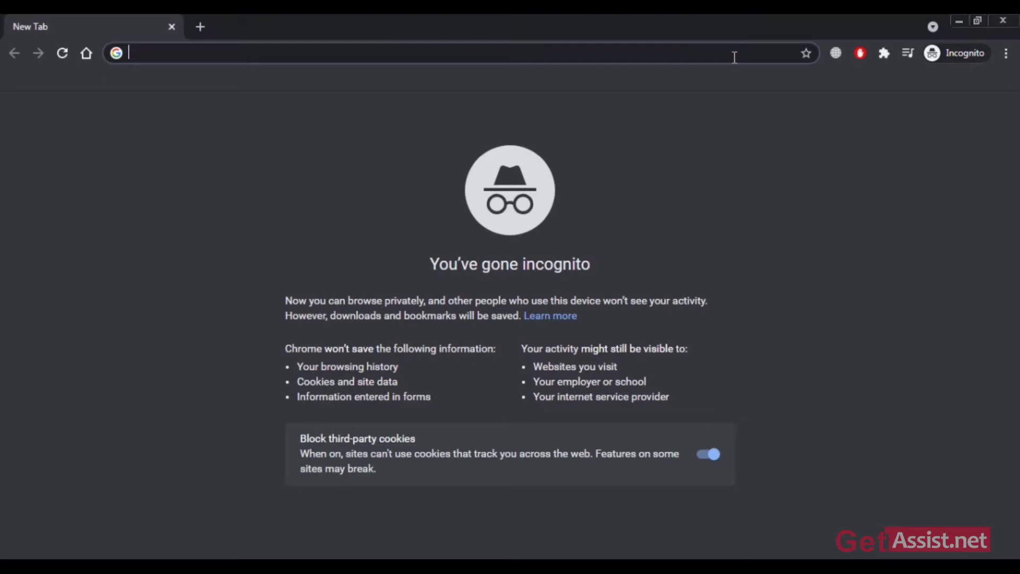
{"action": "type", "text": "facebook.c"}
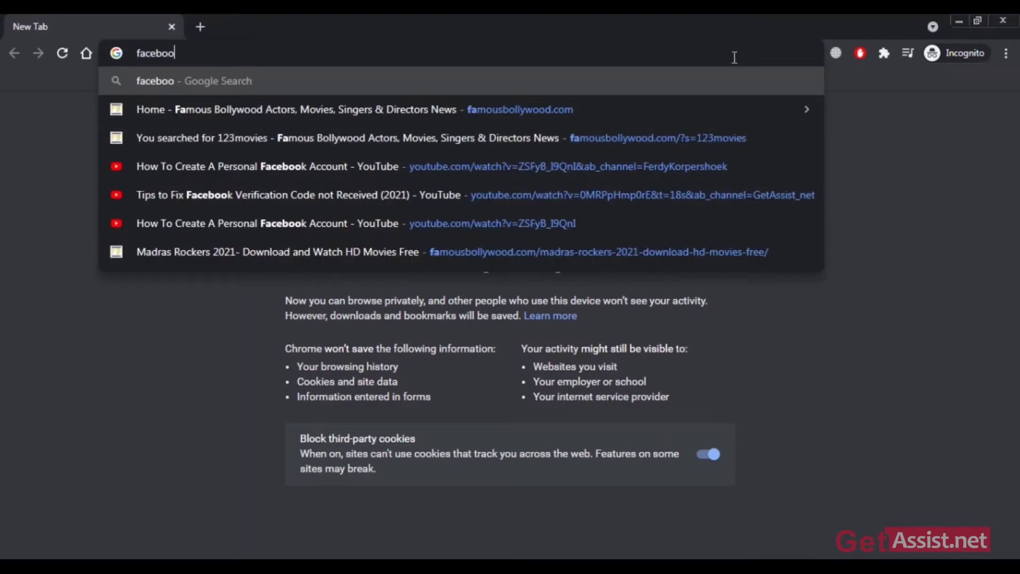
{"action": "type", "text": "om"}
{"action": "key", "text": "Return"}
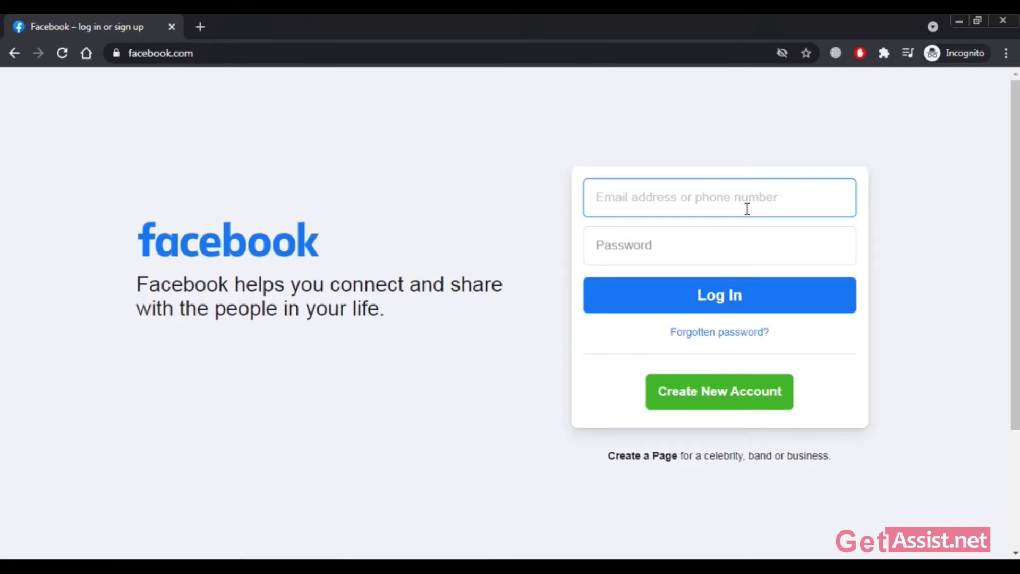
Start a new account and enter the user's first name and surname in the Sign Up form.
{"action": "left_click", "coordinate": [715, 394]}
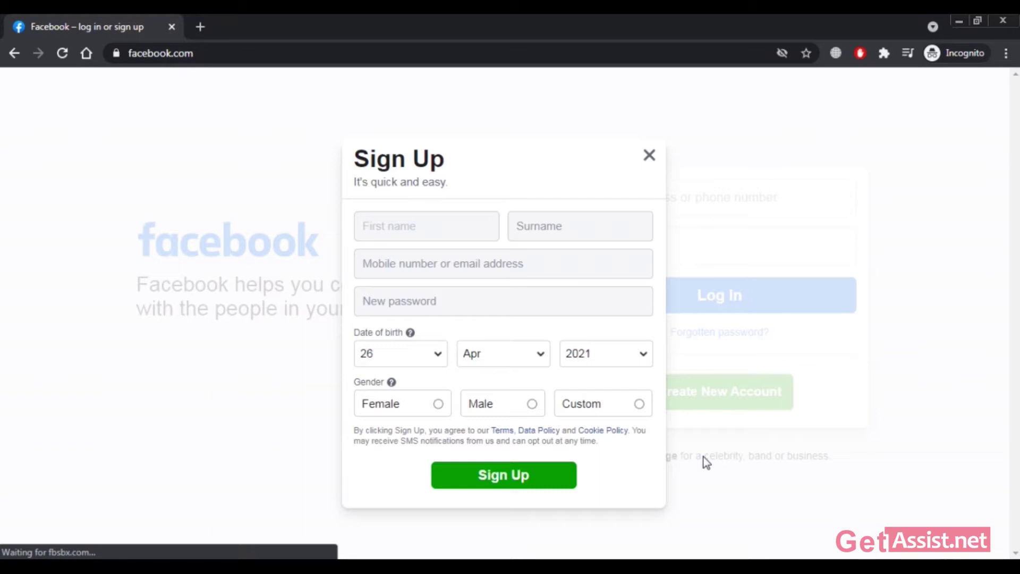
{"action": "left_click", "coordinate": [607, 237]}
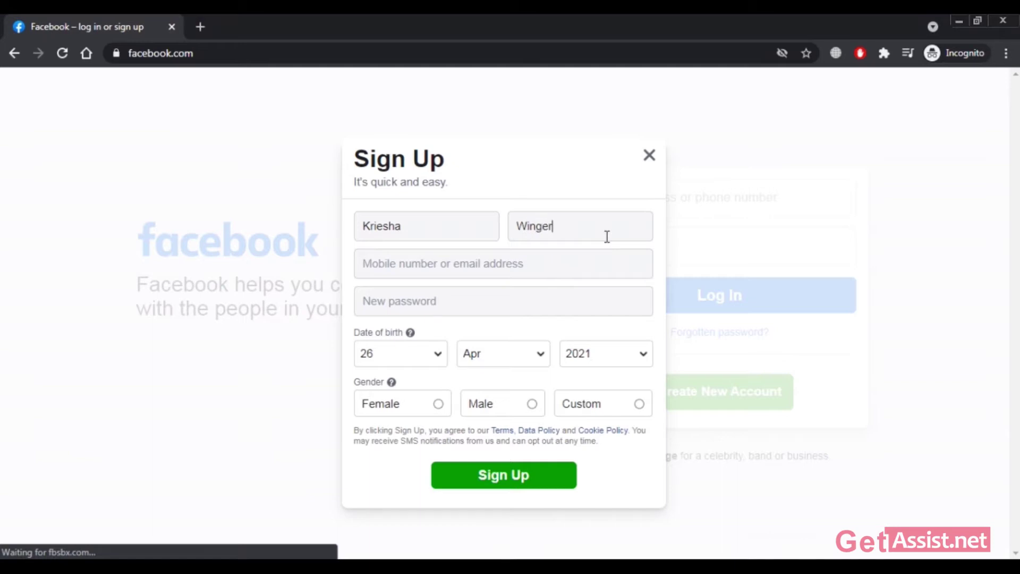
{"action": "left_click", "coordinate": [587, 267]}
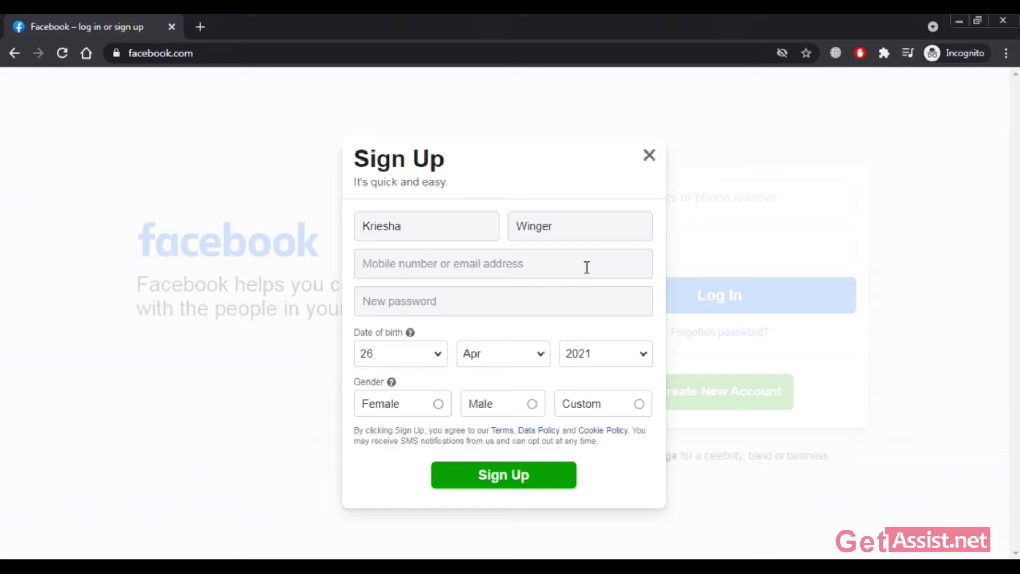
Enter the e-mail address, copy it into the re-enter field, and type the account password.
{"action": "type", "text": "k"}
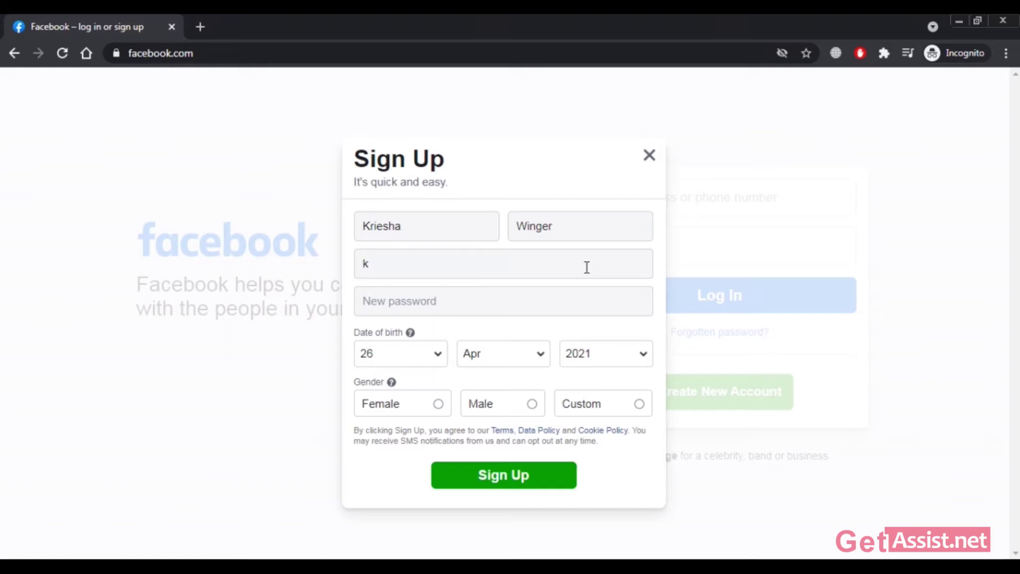
{"action": "type", "text": "@gmail.com"}
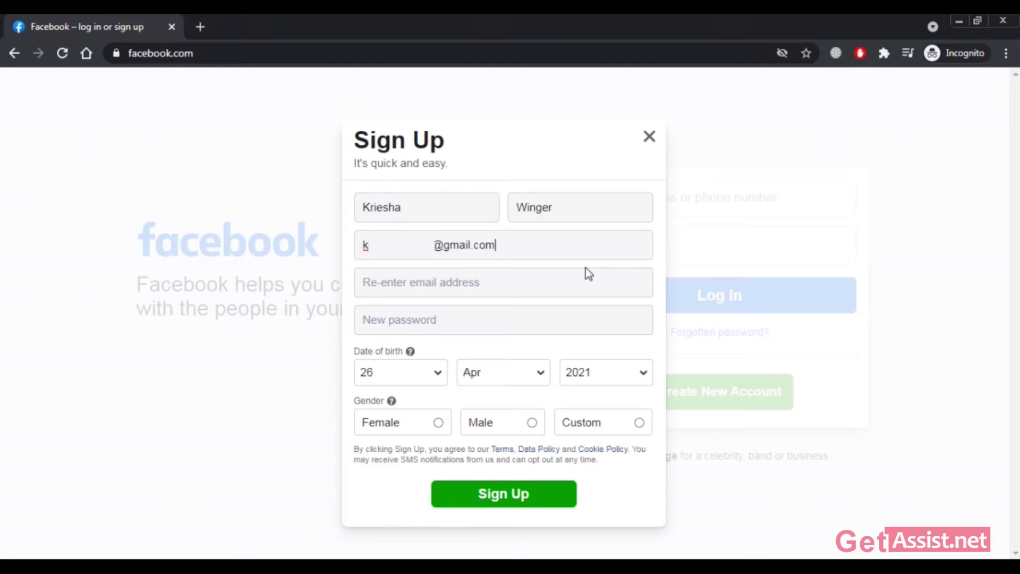
{"action": "triple_click", "coordinate": [487, 246]}
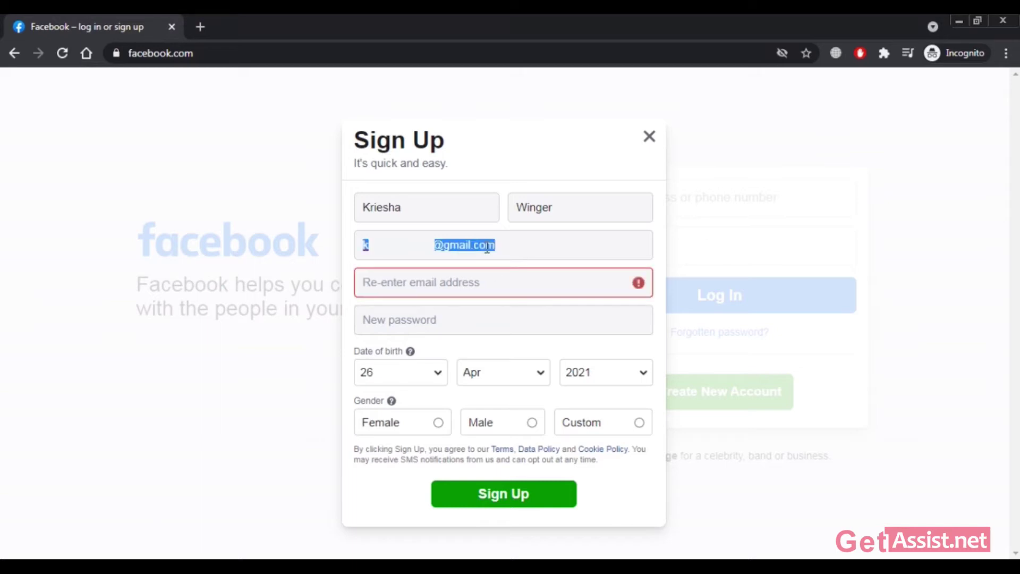
{"action": "key", "text": "ctrl+c"}
{"action": "left_click", "coordinate": [473, 285]}
{"action": "key", "text": "ctrl+v"}
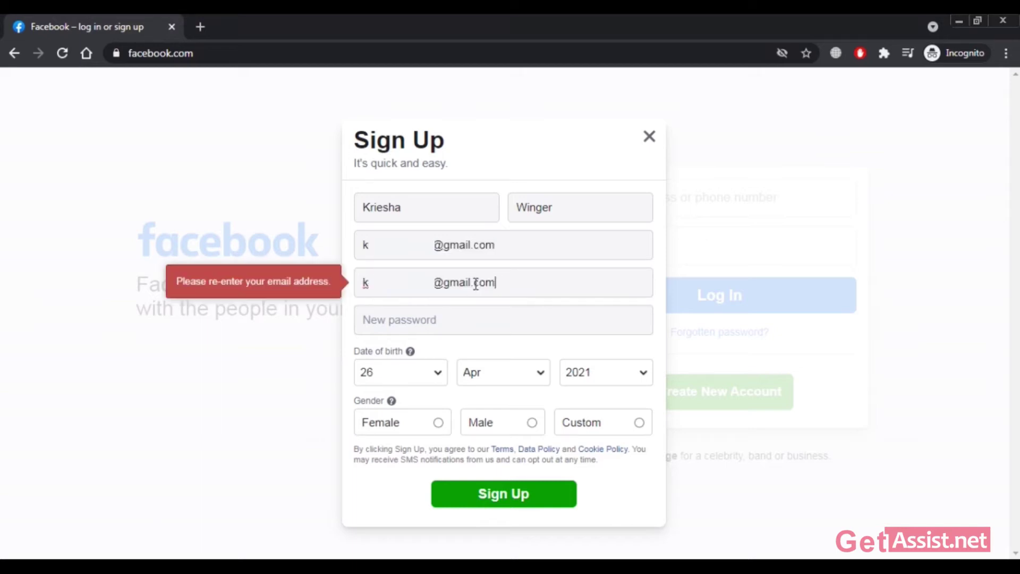
{"action": "left_click", "coordinate": [473, 317]}
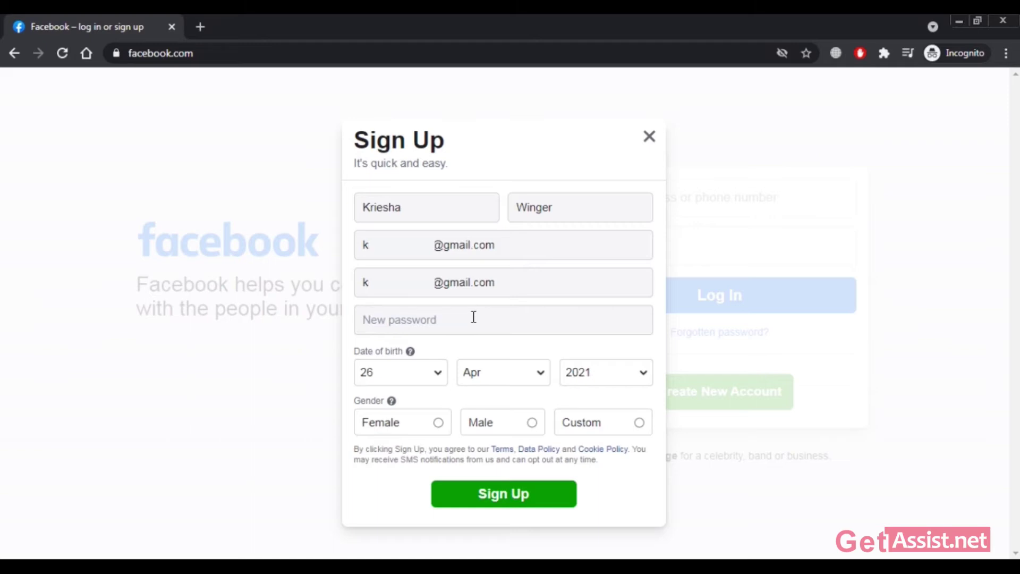
{"action": "type", "text": "•••••••••••"}
Set the birthday to 7 Jul 1993 and gender to Female, then submit the sign-up.
{"action": "left_click", "coordinate": [440, 376]}
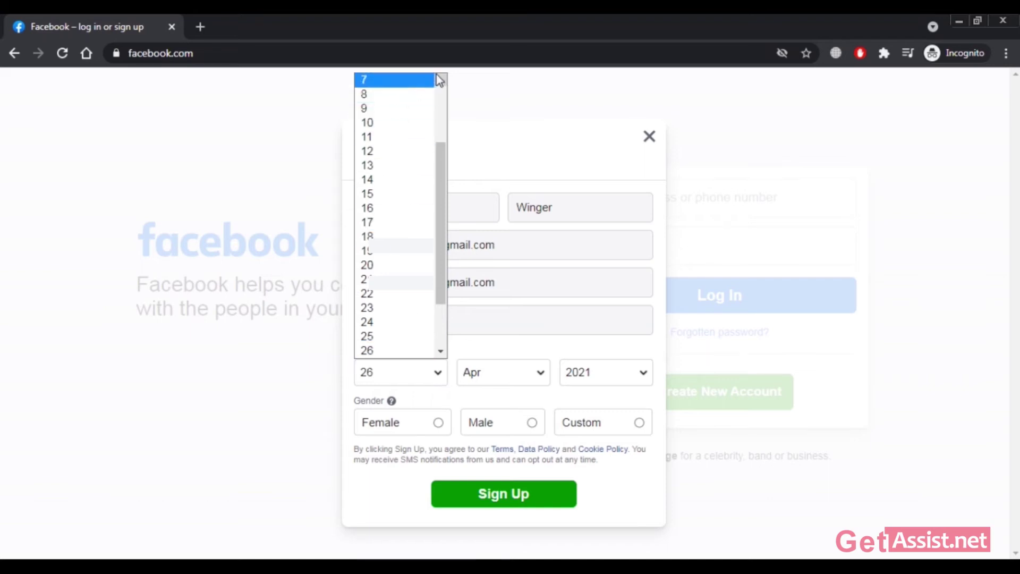
{"action": "scroll", "coordinate": [382, 90], "scroll_direction": "up", "scroll_amount": 1}
{"action": "left_click", "coordinate": [370, 111]}
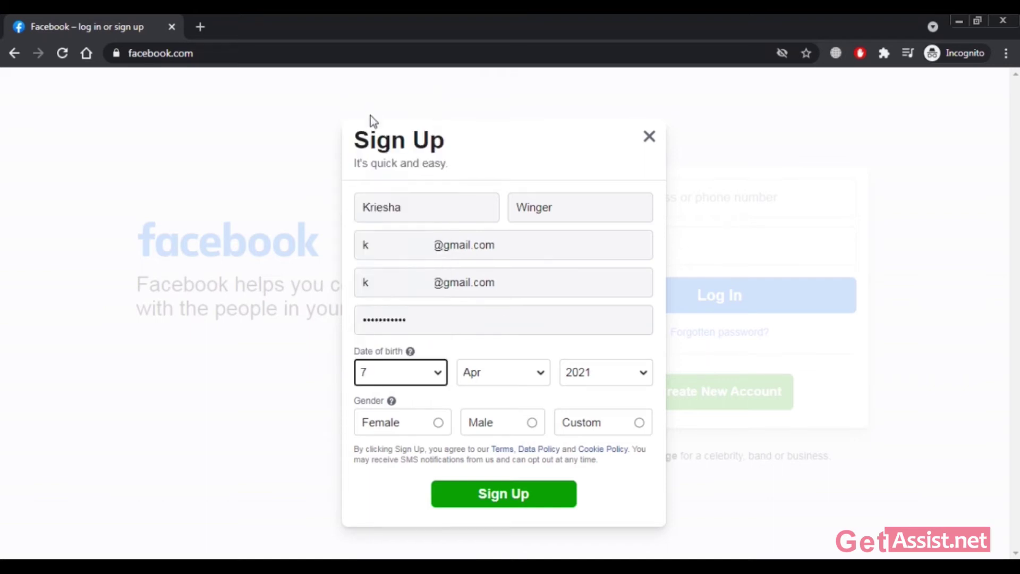
{"action": "left_click", "coordinate": [496, 380]}
{"action": "left_click", "coordinate": [501, 280]}
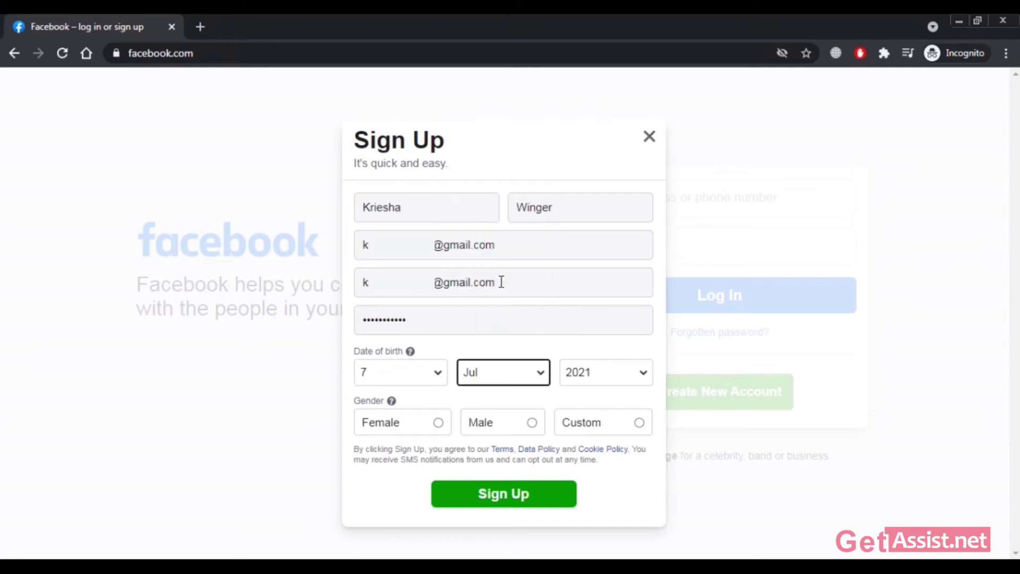
{"action": "left_click", "coordinate": [577, 372]}
{"action": "left_click_drag", "start_coordinate": [646, 125], "coordinate": [645, 163]}
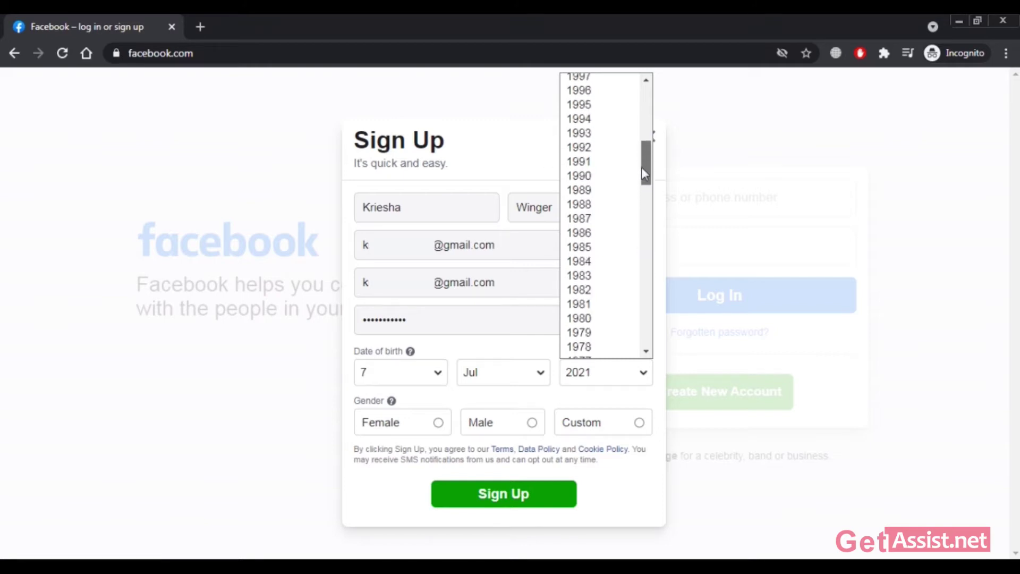
{"action": "left_click", "coordinate": [622, 139]}
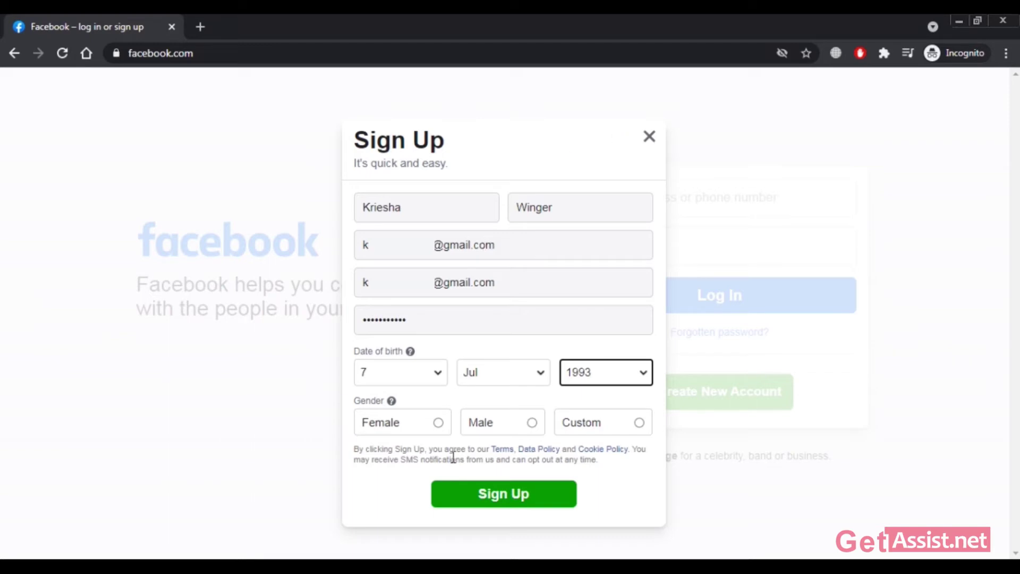
{"action": "left_click", "coordinate": [437, 422]}
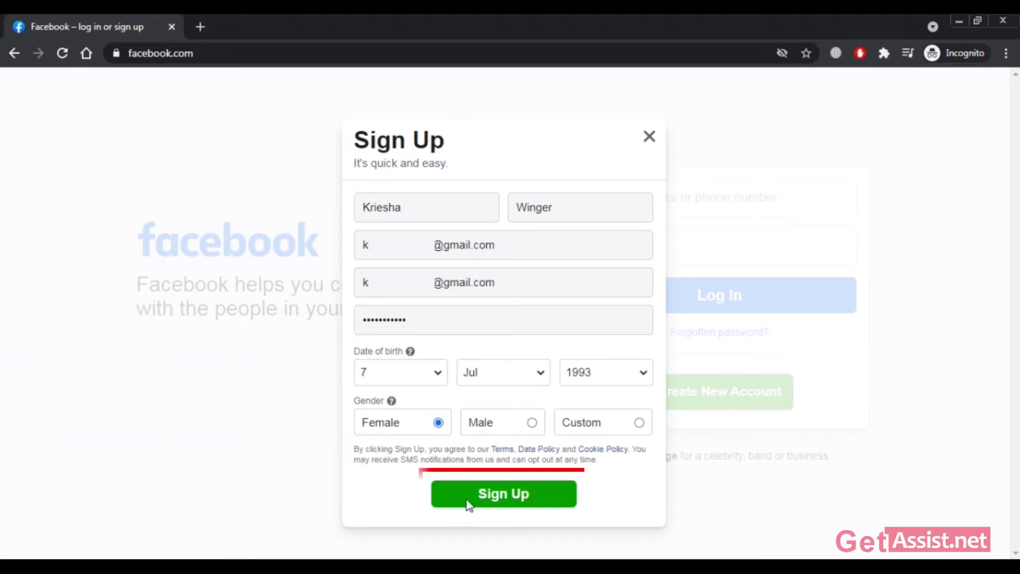
{"action": "left_click", "coordinate": [482, 504]}
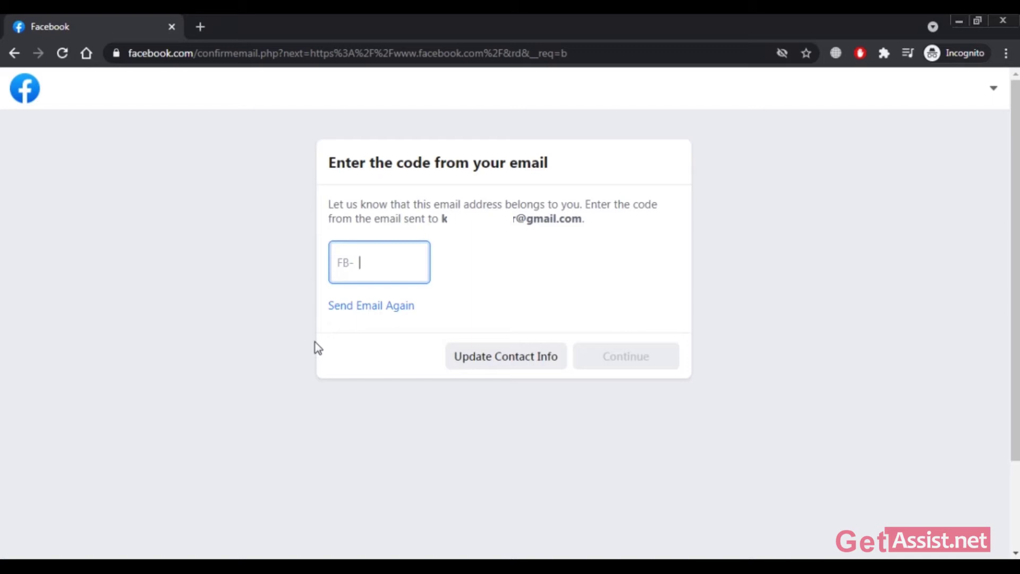
Open a second tab toward Gmail ('gma') and return to the Facebook code page.
{"action": "left_click", "coordinate": [207, 26]}
{"action": "type", "text": "gmail.com"}
{"action": "left_click", "coordinate": [137, 24]}
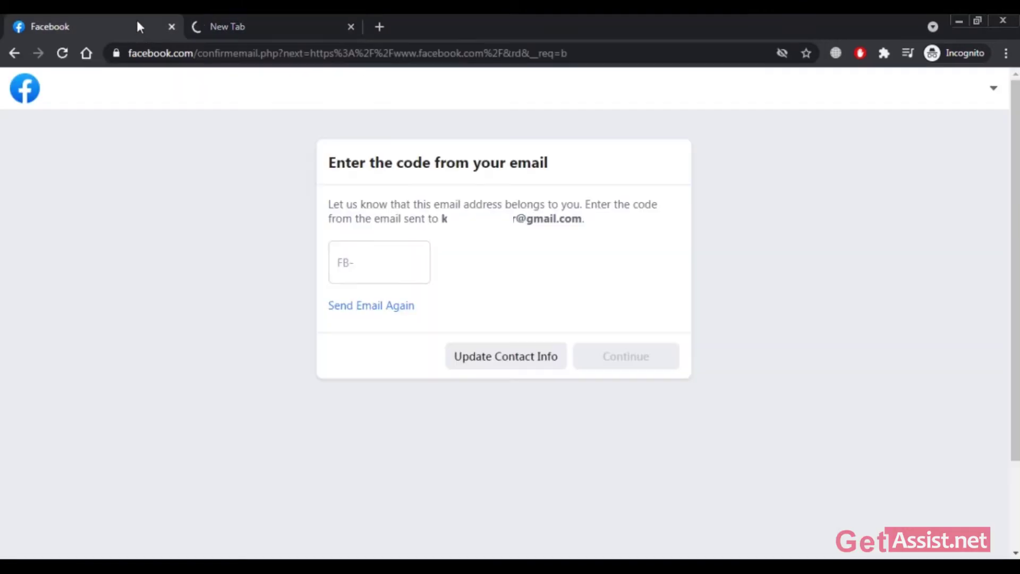
Sign in to Gmail with the account's e-mail and password to reach the inbox.
{"action": "left_click", "coordinate": [261, 14]}
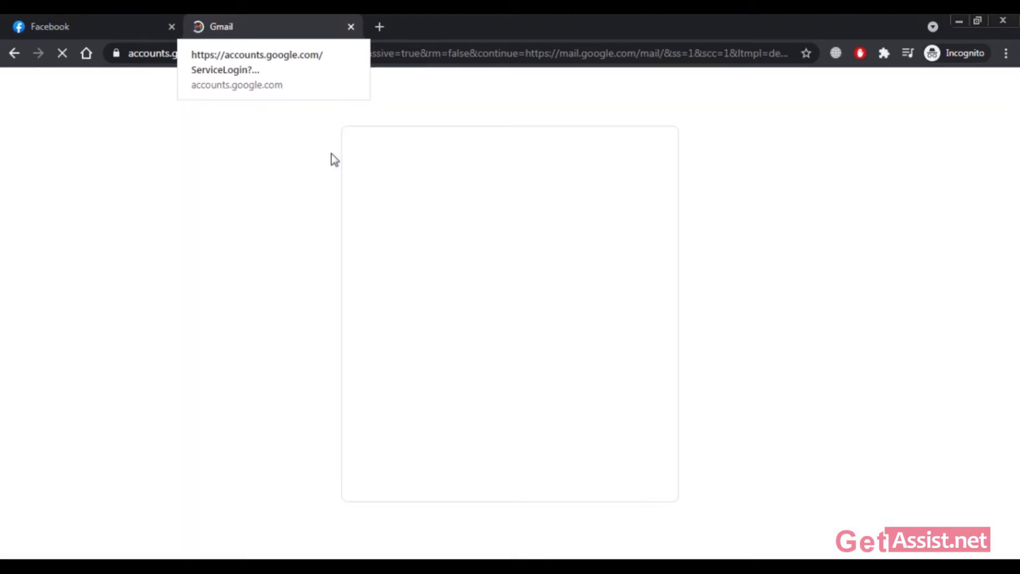
{"action": "left_click", "coordinate": [398, 275]}
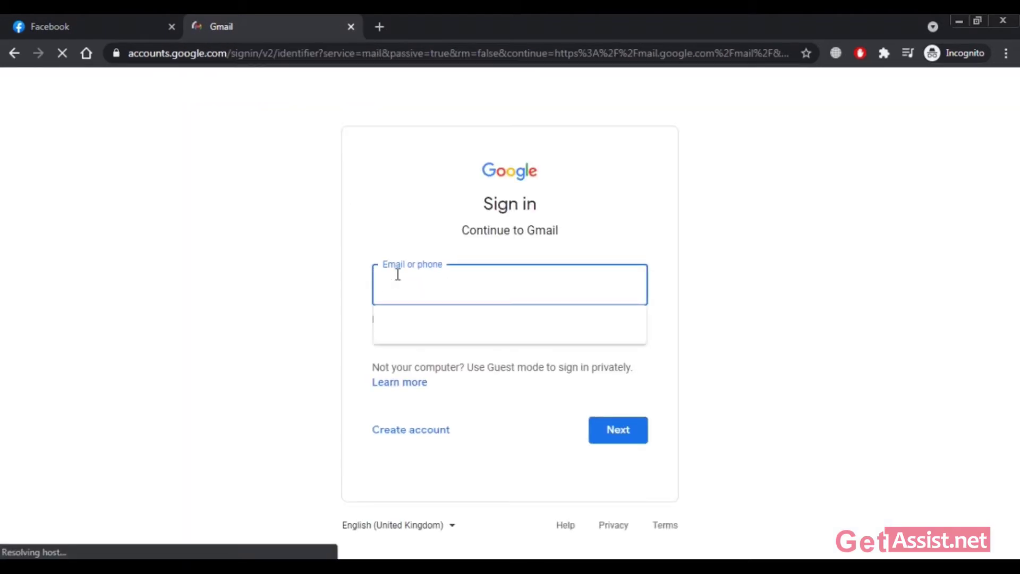
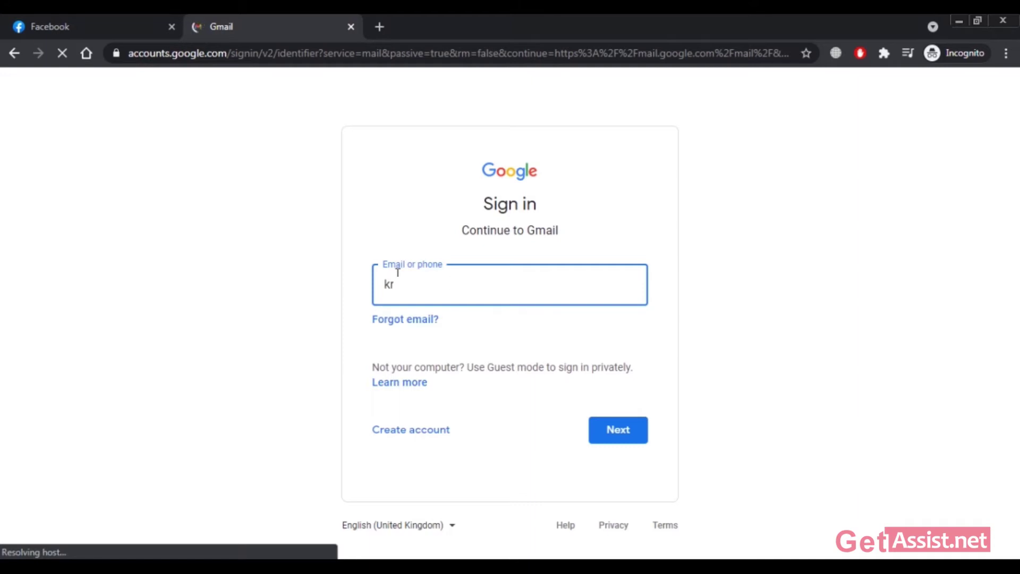
{"action": "key", "text": "Return"}
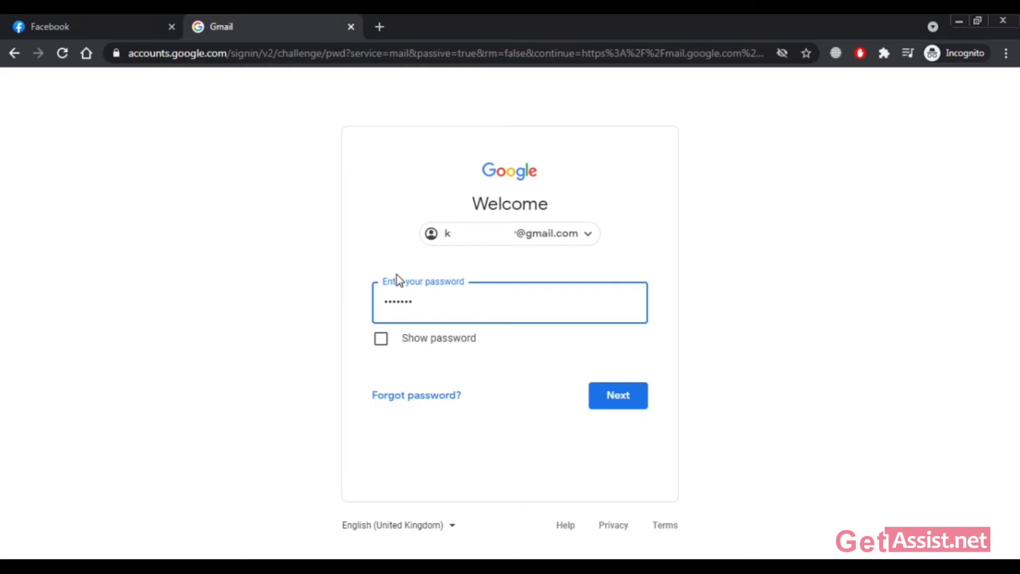
{"action": "key", "text": "Return"}
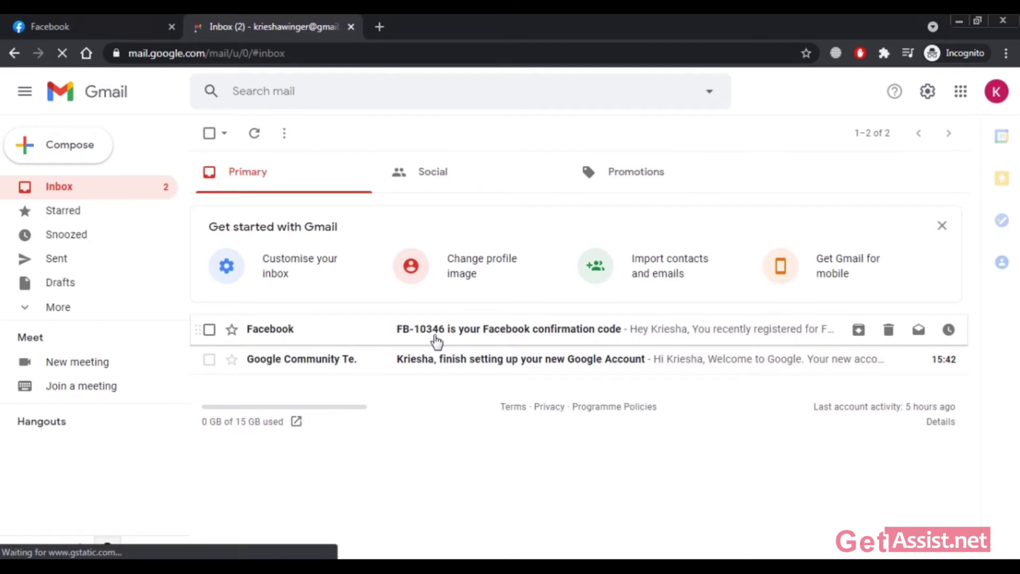
Enter the confirmation code from the Gmail message into Facebook's code field.
{"action": "left_click", "coordinate": [60, 21]}
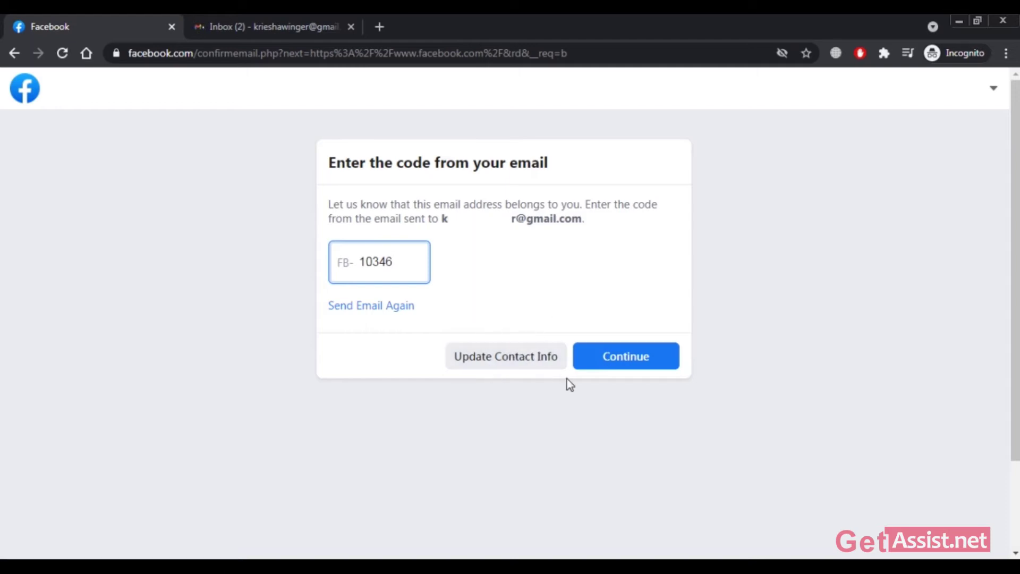
Submit the confirmation code and acknowledge the Account Confirmed message.
{"action": "left_click", "coordinate": [630, 361]}
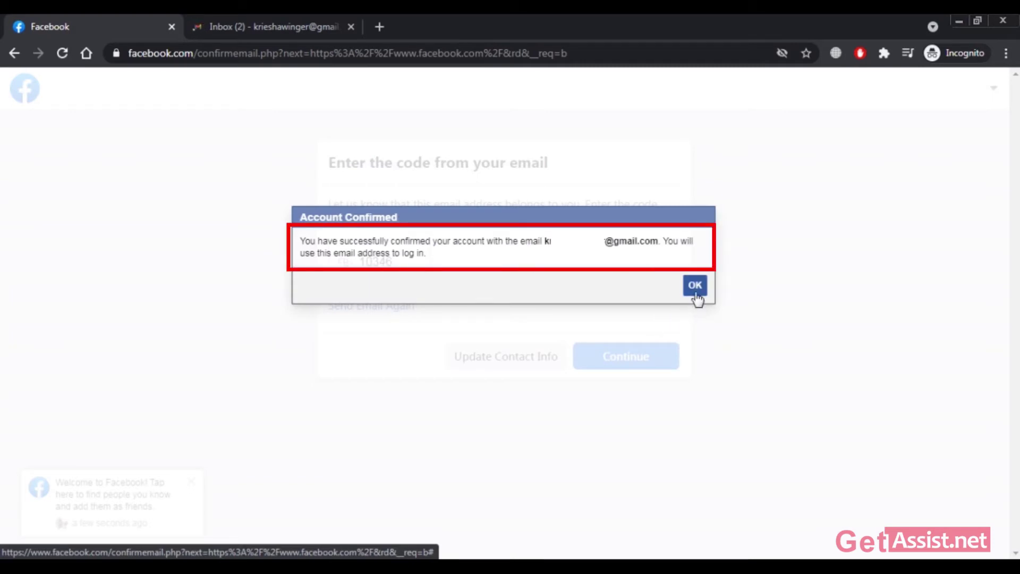
{"action": "left_click", "coordinate": [695, 287]}
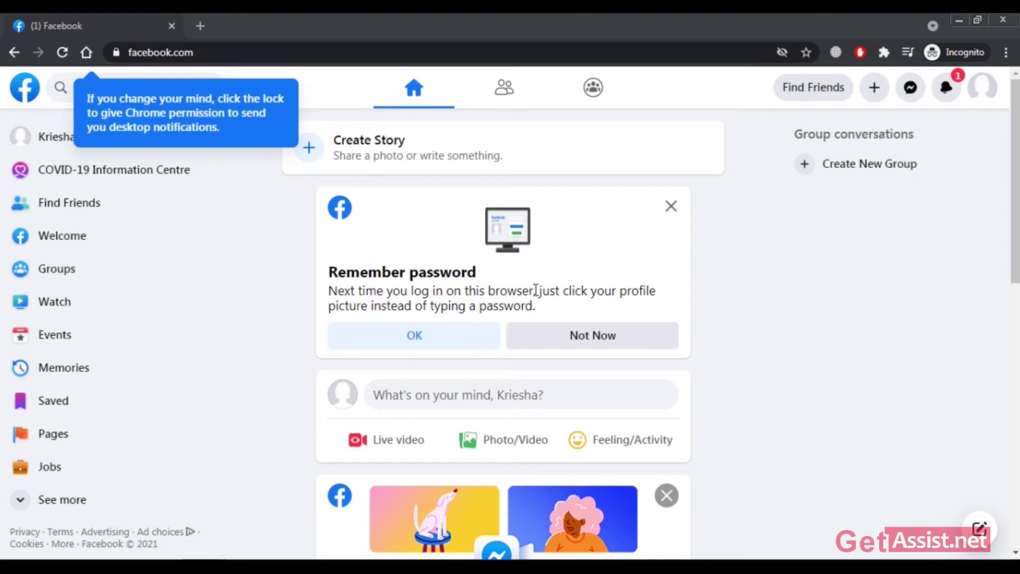
Decline the Remember password prompt and open the account menu from the profile avatar.
{"action": "left_click", "coordinate": [599, 336]}
{"action": "scroll", "coordinate": [645, 316], "scroll_direction": "down", "scroll_amount": 8}
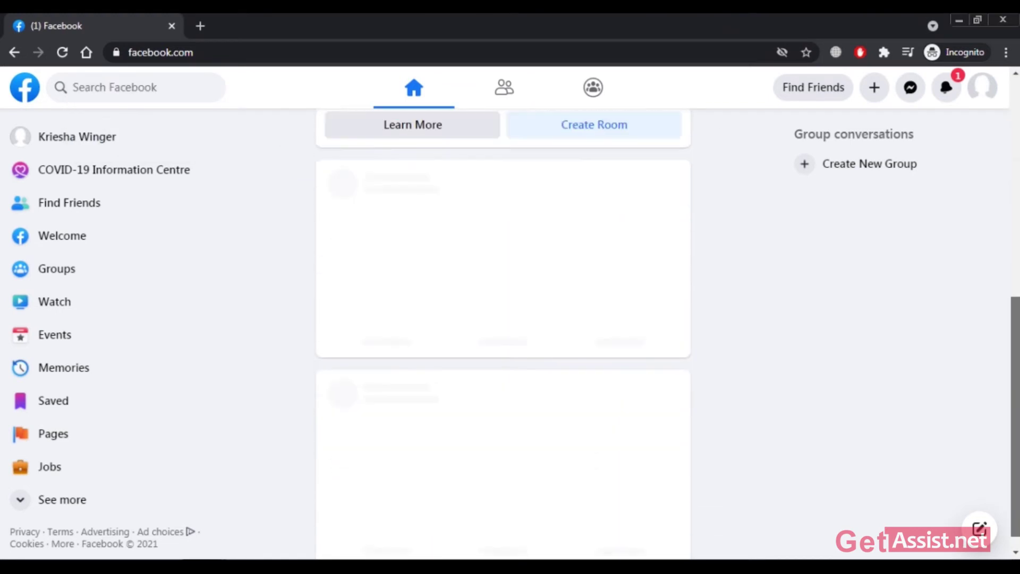
{"action": "scroll", "coordinate": [503, 319], "scroll_direction": "up", "scroll_amount": 7}
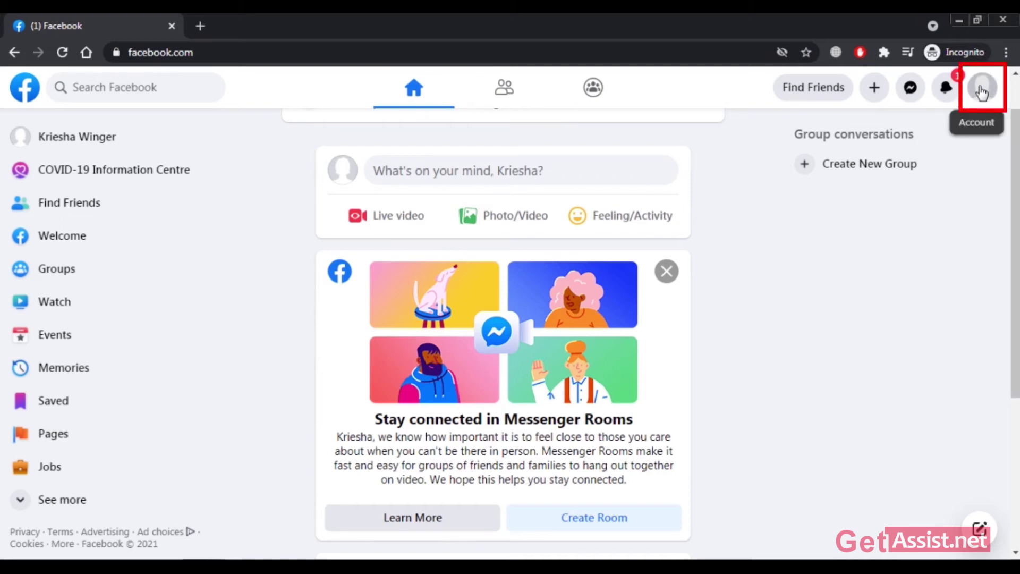
{"action": "left_click", "coordinate": [981, 91]}
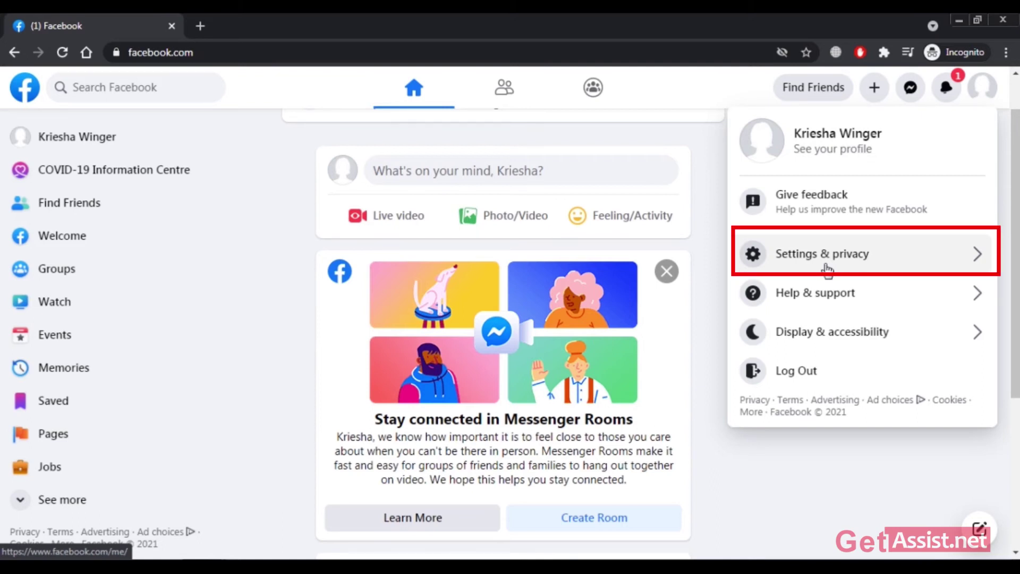
Open the General Account Settings page through Settings & privacy > Settings.
{"action": "left_click", "coordinate": [827, 260]}
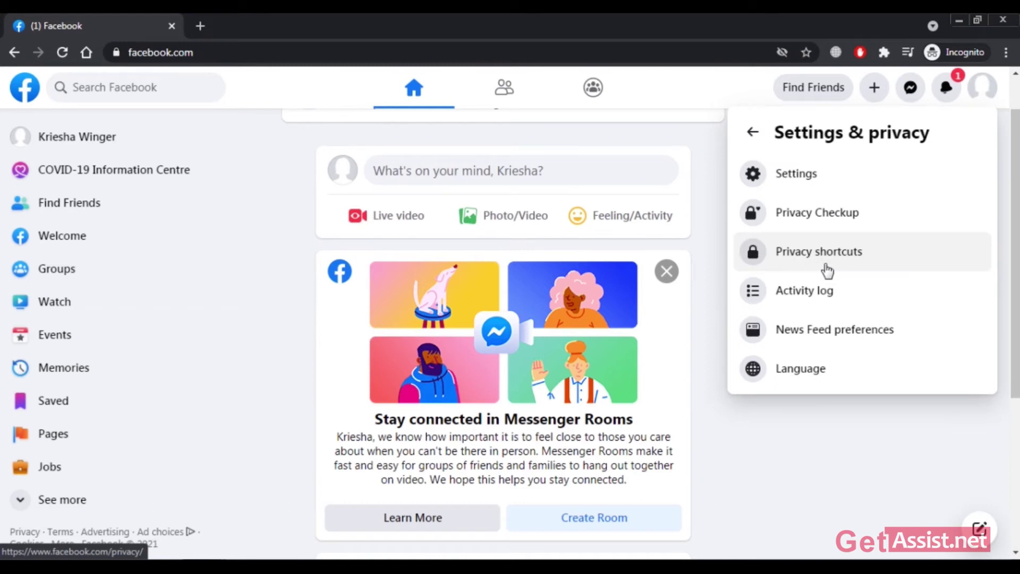
{"action": "left_click", "coordinate": [810, 185]}
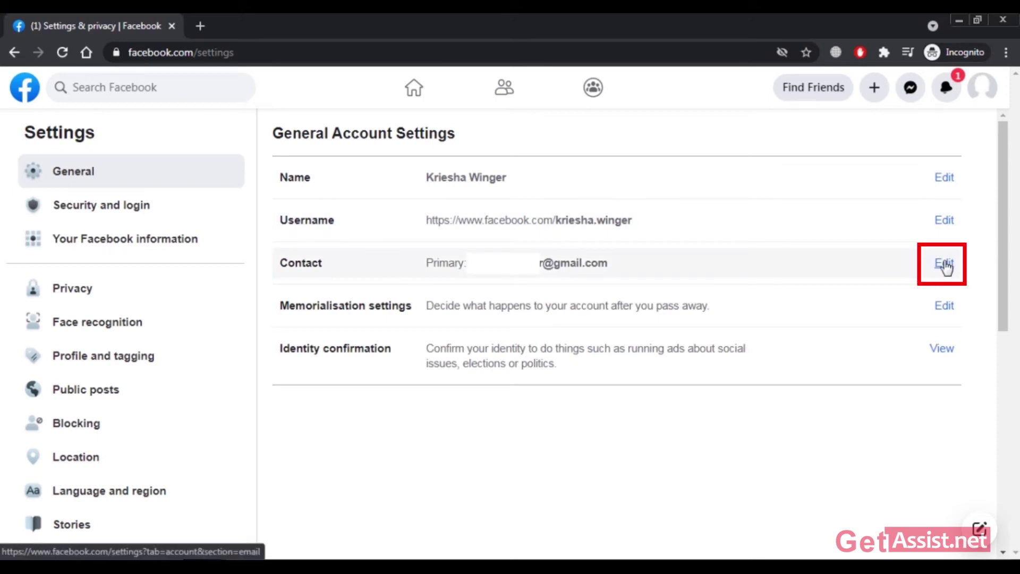
{"action": "left_click", "coordinate": [945, 264]}
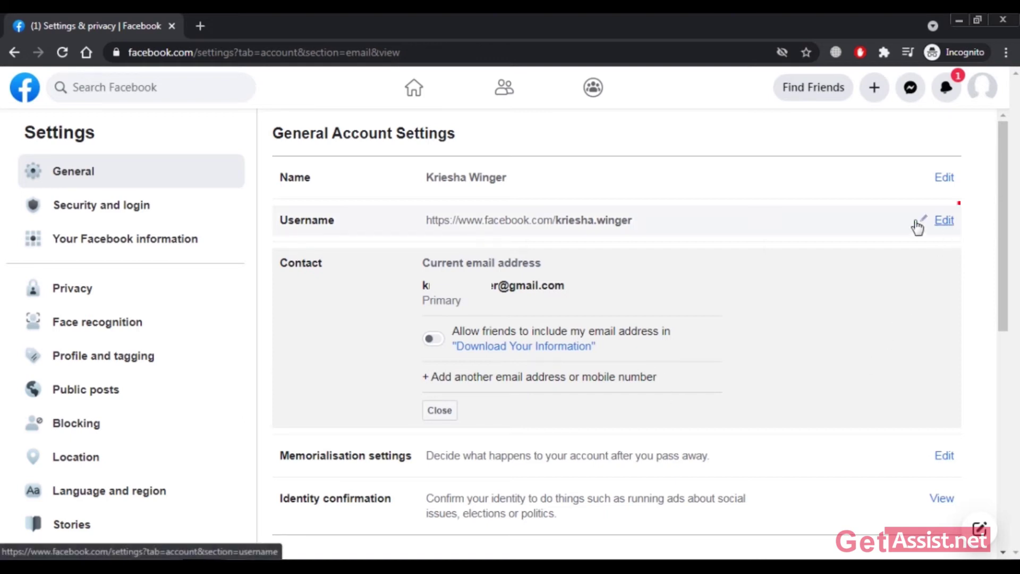
{"action": "left_click", "coordinate": [945, 221]}
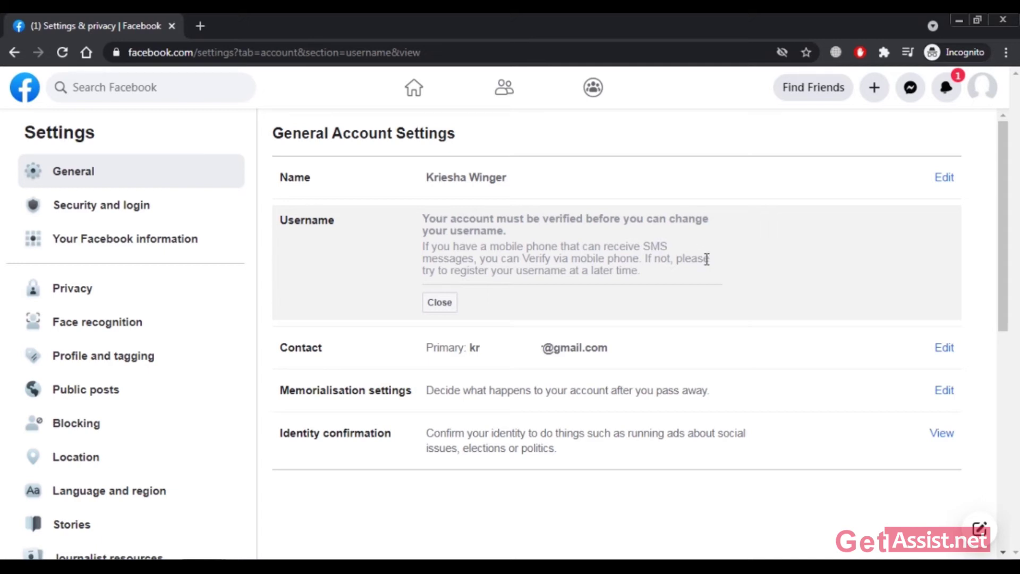
{"action": "left_click", "coordinate": [444, 300]}
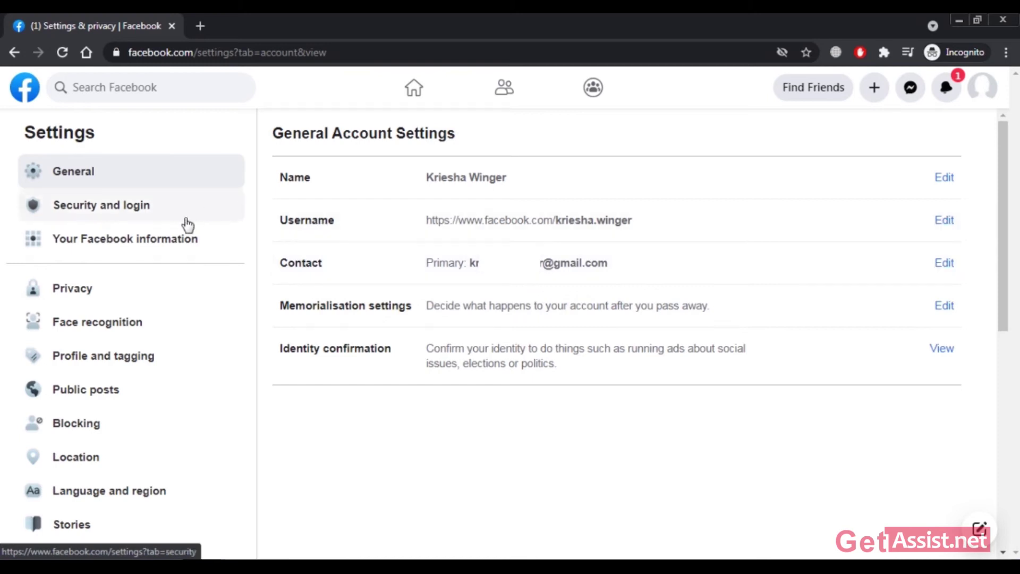
Open Security and login settings and check Authorised logins, which lists no registered devices.
{"action": "left_click", "coordinate": [143, 212]}
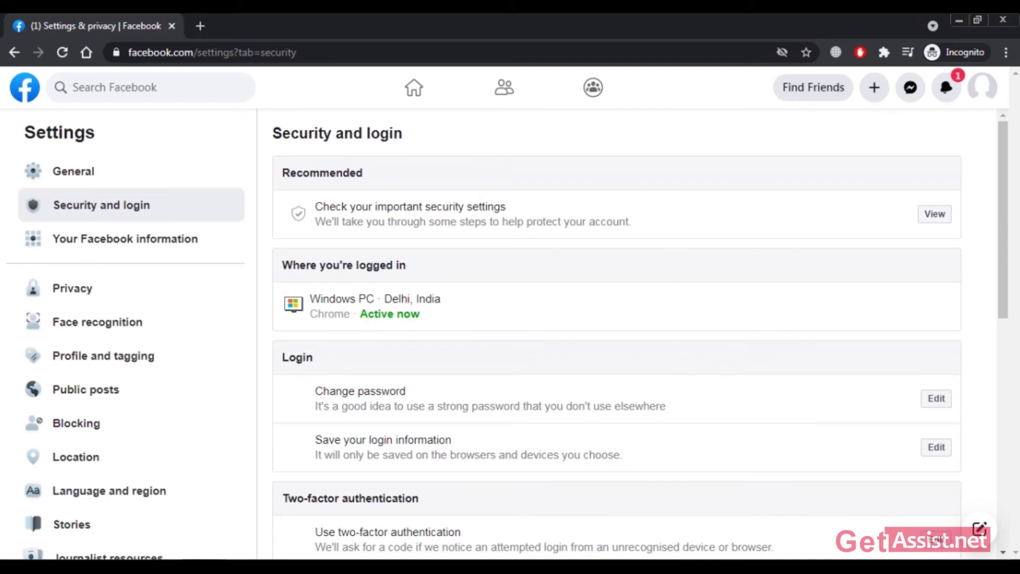
{"action": "left_click_drag", "start_coordinate": [1000, 231], "coordinate": [1003, 330]}
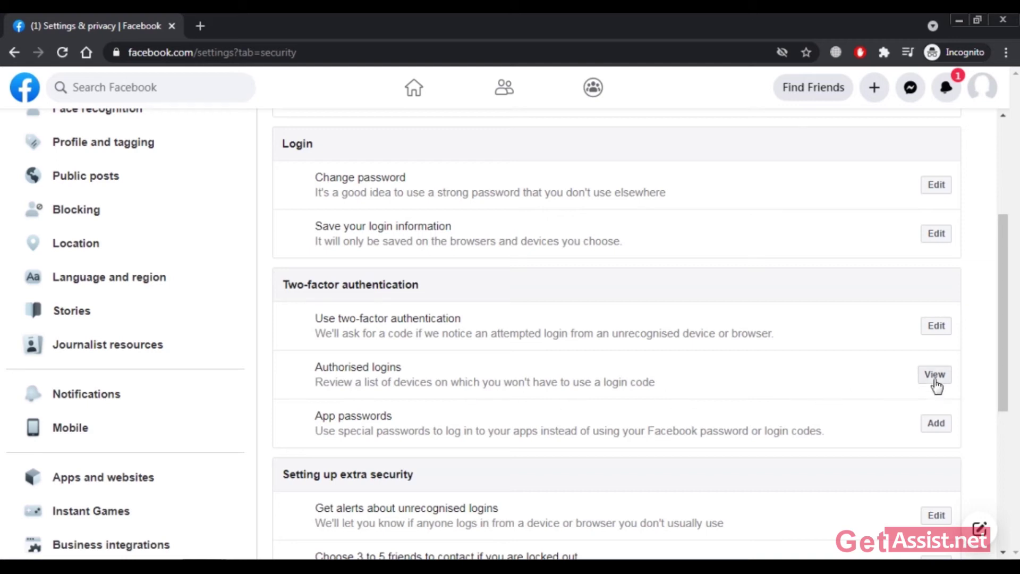
{"action": "left_click", "coordinate": [934, 383]}
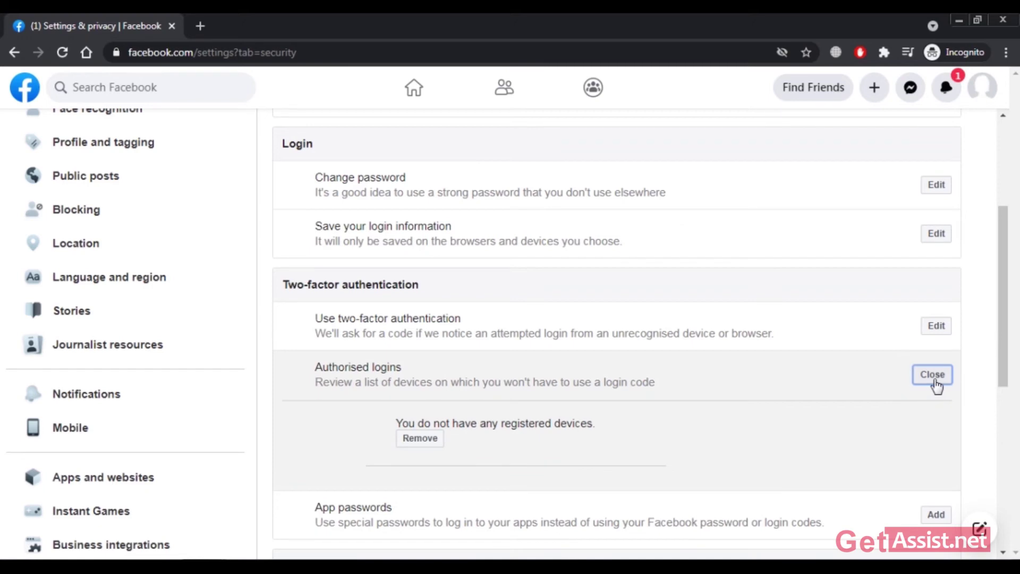
{"action": "left_click", "coordinate": [933, 377]}
{"action": "left_click", "coordinate": [935, 384]}
{"action": "left_click", "coordinate": [915, 386]}
{"action": "left_click", "coordinate": [944, 376]}
{"action": "left_click_drag", "start_coordinate": [999, 353], "coordinate": [1001, 431]}
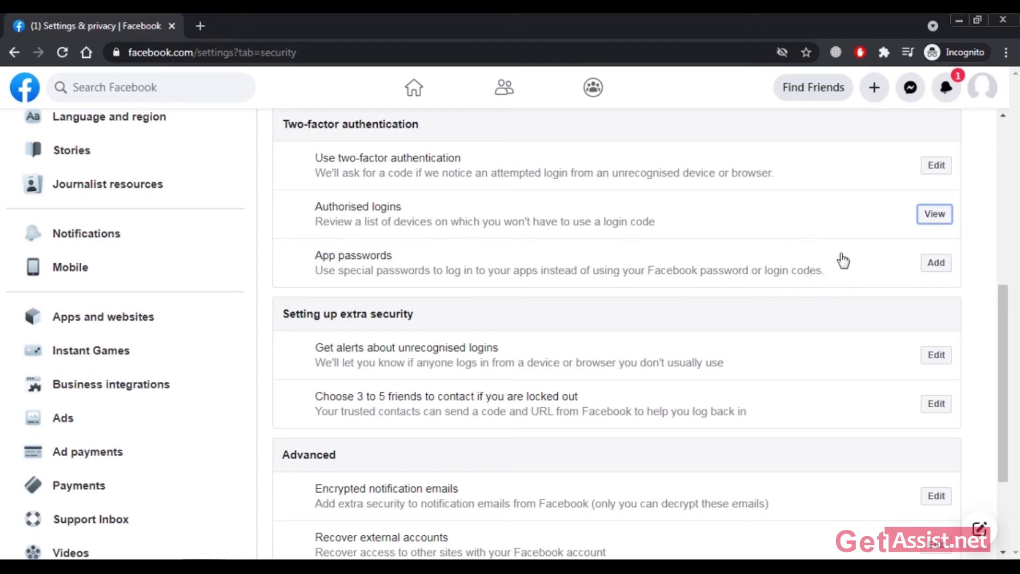
Enable Facebook, Messenger and email alerts for unrecognised logins and save the changes.
{"action": "left_click_drag", "start_coordinate": [1005, 351], "coordinate": [1006, 394]}
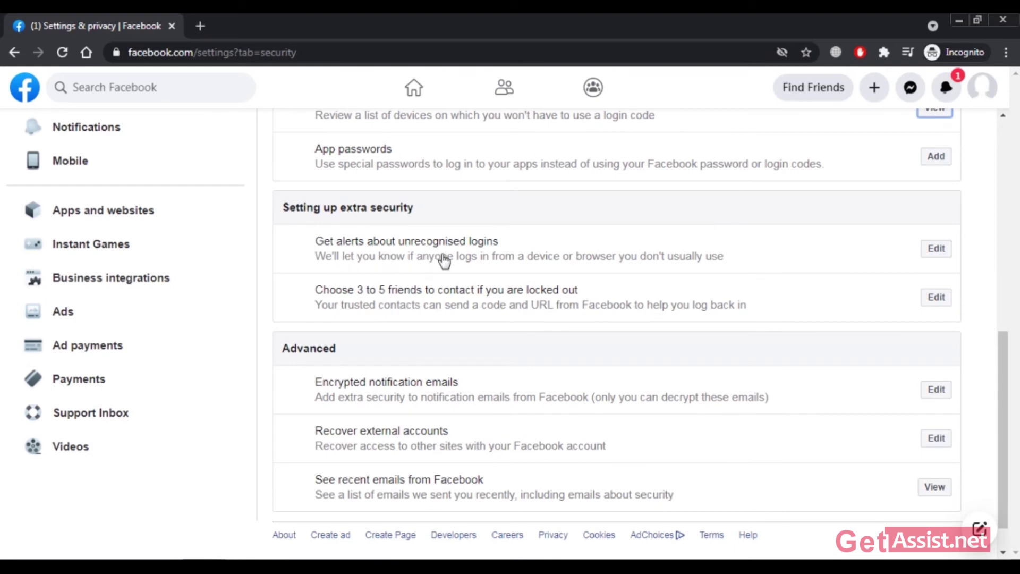
{"action": "left_click", "coordinate": [933, 253]}
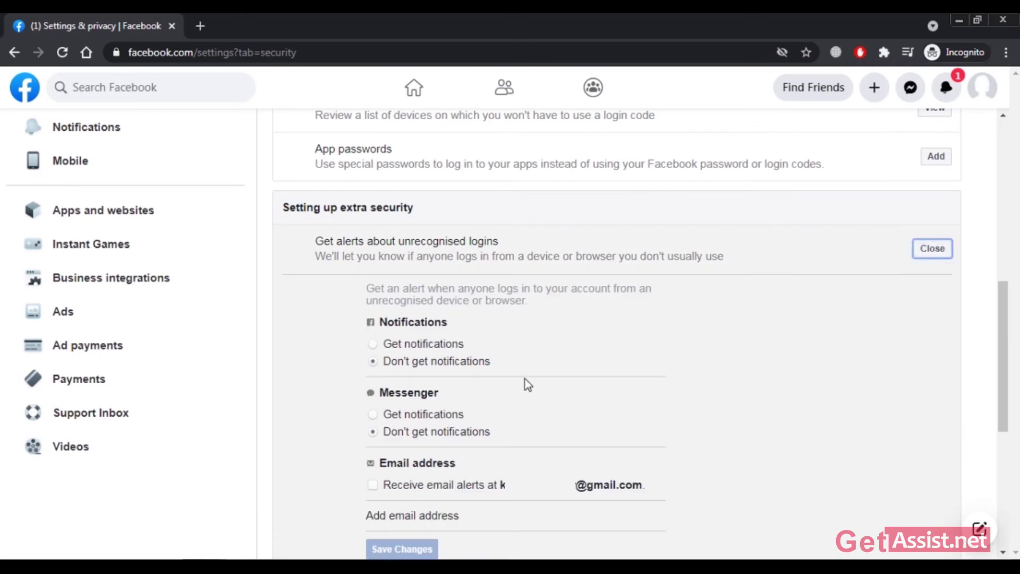
{"action": "left_click", "coordinate": [373, 345]}
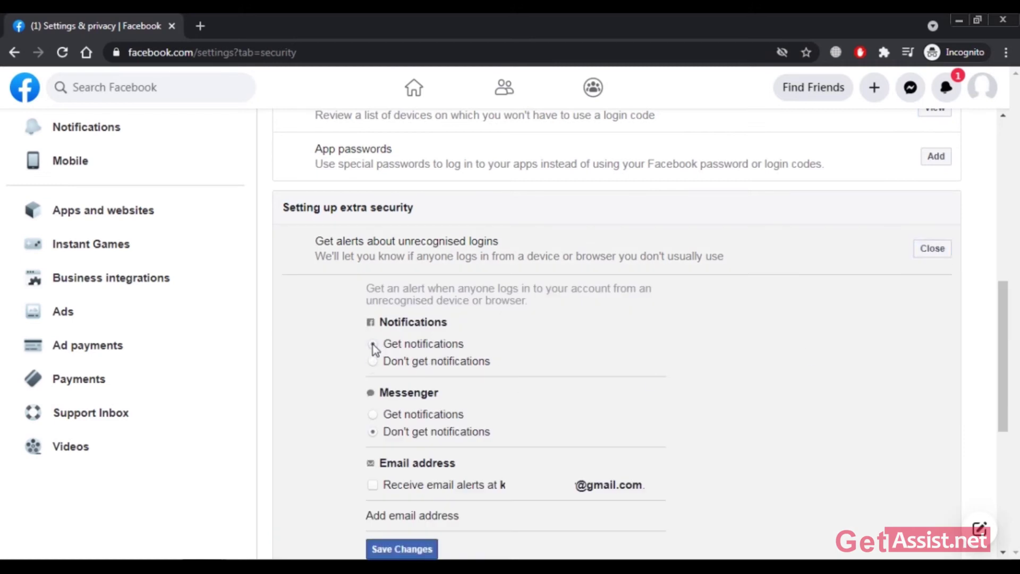
{"action": "left_click", "coordinate": [373, 414]}
{"action": "left_click_drag", "start_coordinate": [1003, 406], "coordinate": [1002, 428]}
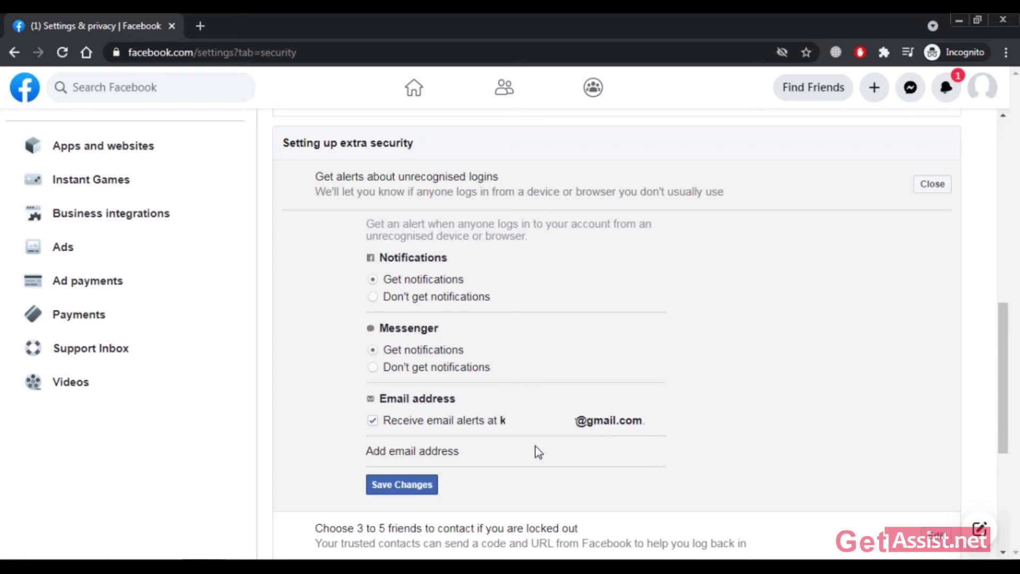
{"action": "left_click", "coordinate": [414, 484]}
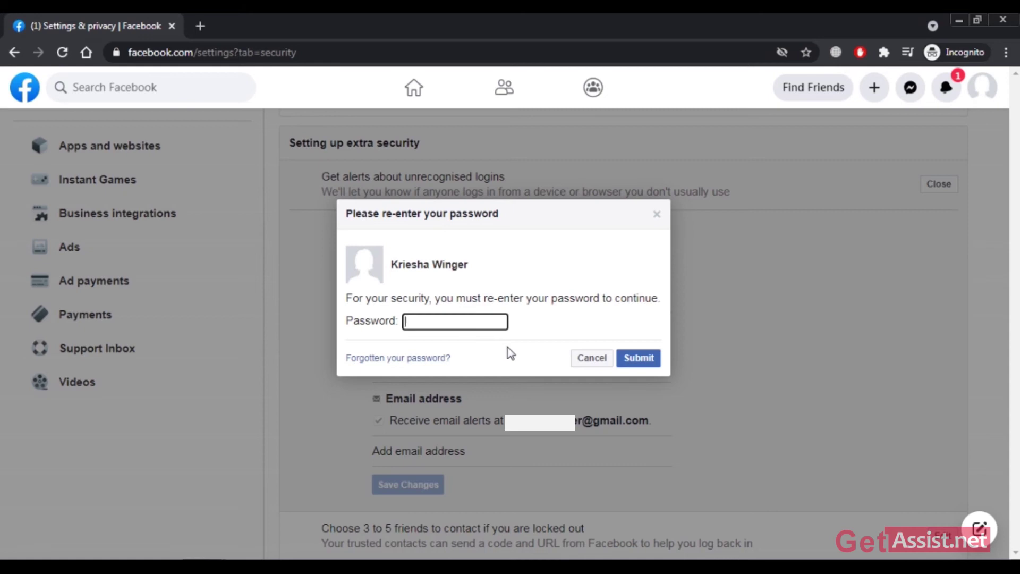
{"action": "type", "text": "•••••••••••"}
{"action": "key", "text": "Return"}
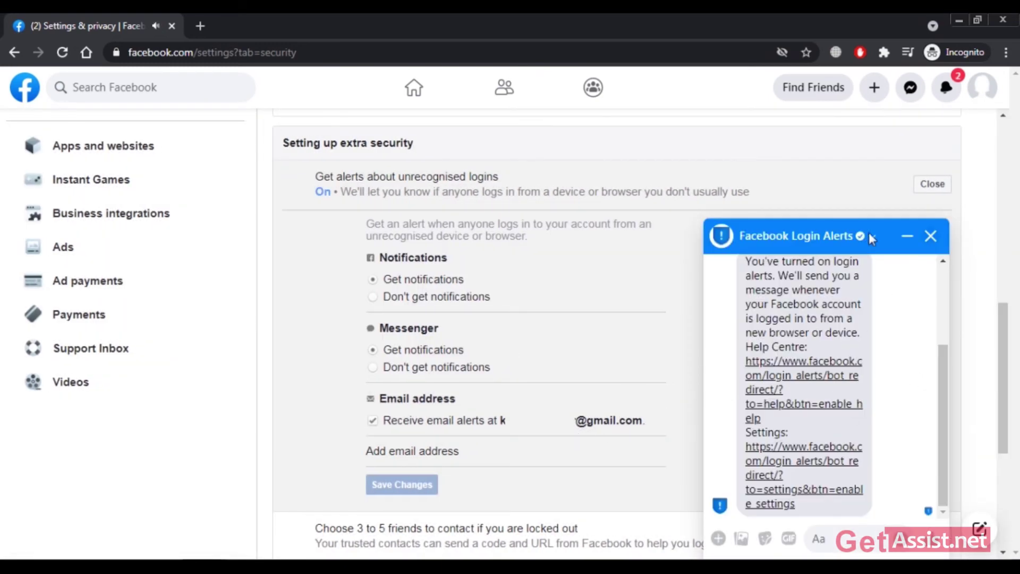
{"action": "left_click", "coordinate": [930, 236]}
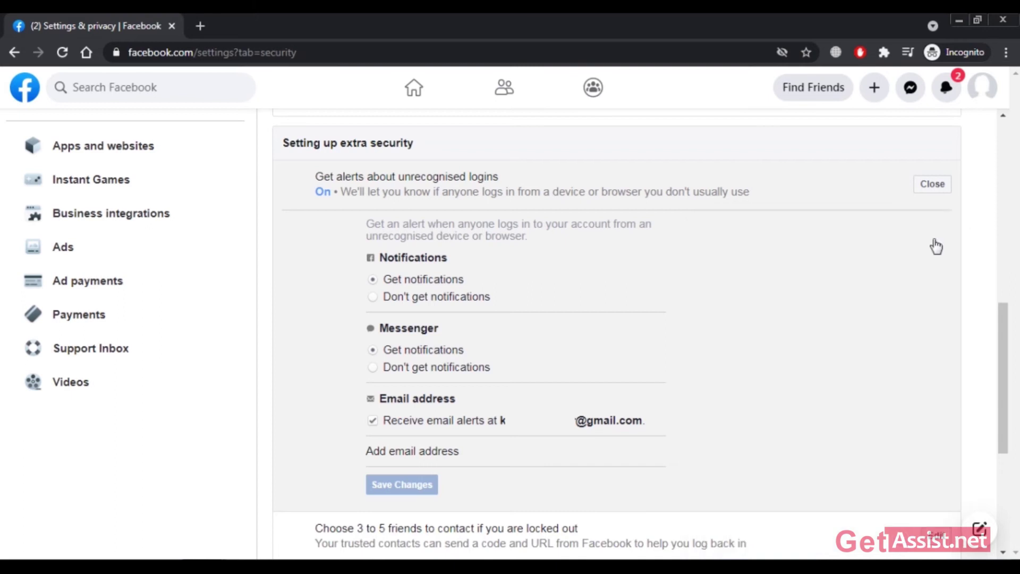
{"action": "scroll", "coordinate": [999, 297], "scroll_direction": "down", "scroll_amount": 5}
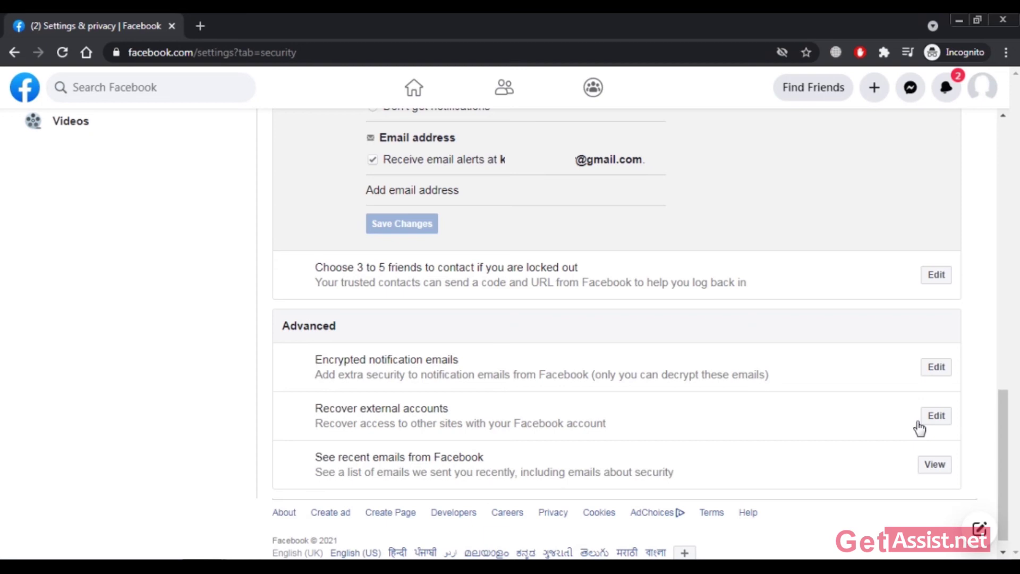
{"action": "left_click_drag", "start_coordinate": [1005, 444], "coordinate": [993, 215]}
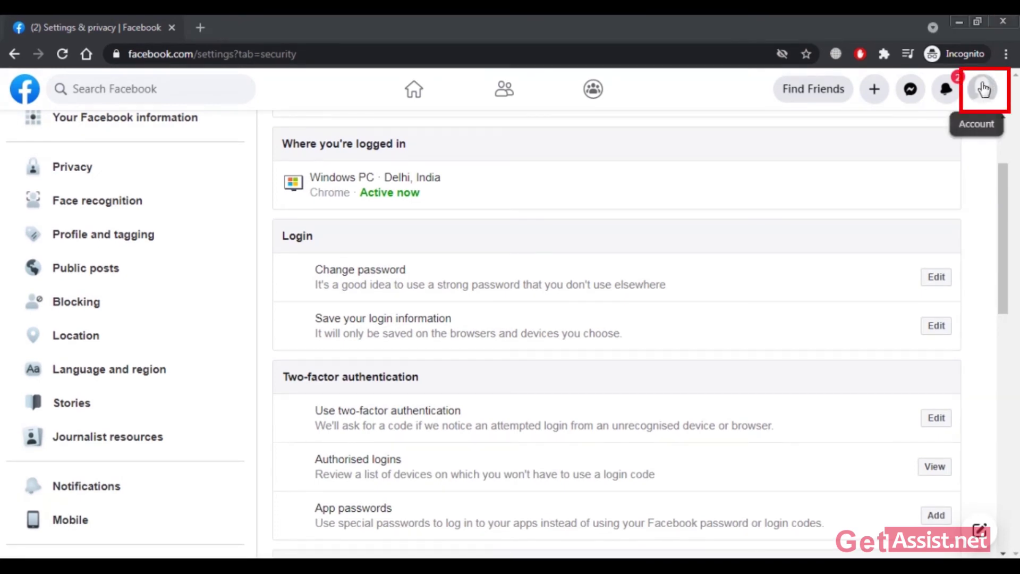
Go to the account's own profile page from the account menu.
{"action": "left_click", "coordinate": [983, 88]}
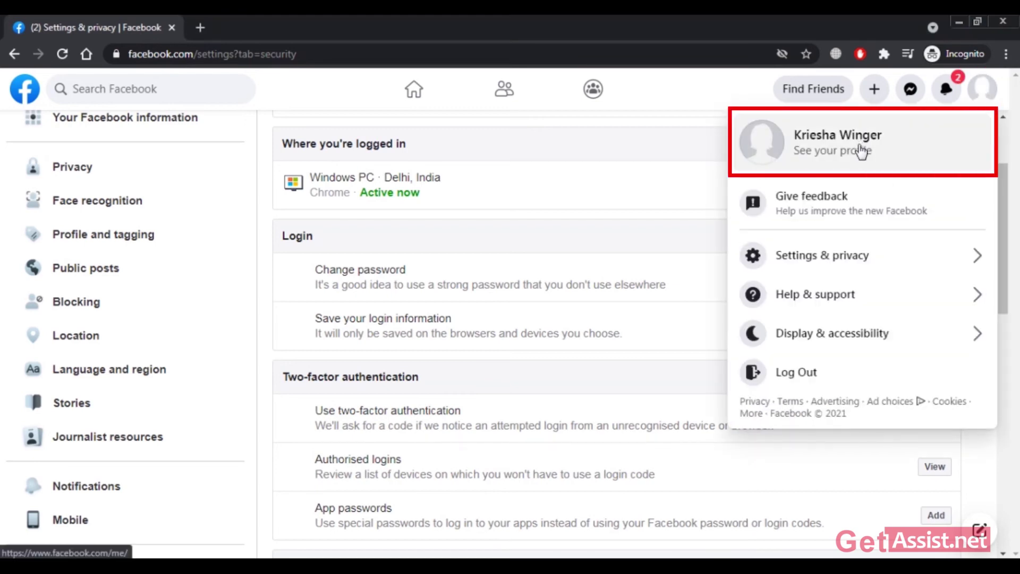
{"action": "left_click", "coordinate": [865, 152]}
{"action": "mouse_move", "coordinate": [1018, 219]}
{"action": "left_mouse_down"}
{"action": "mouse_move", "coordinate": [1017, 261]}
{"action": "mouse_move", "coordinate": [1017, 234]}
{"action": "left_mouse_up"}
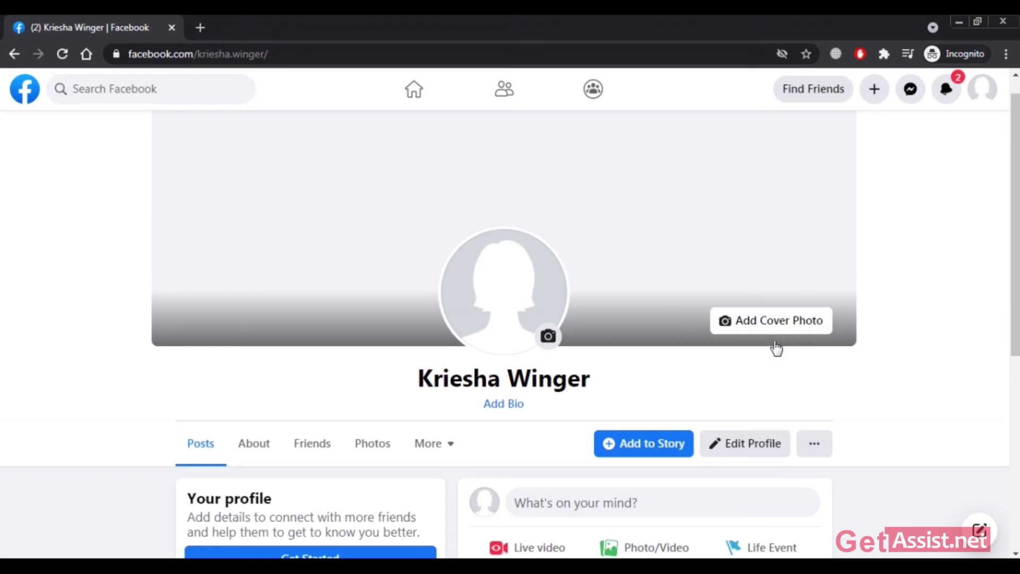
Start adding a cover photo via Select photo, then close the picker without choosing one.
{"action": "left_click", "coordinate": [792, 330]}
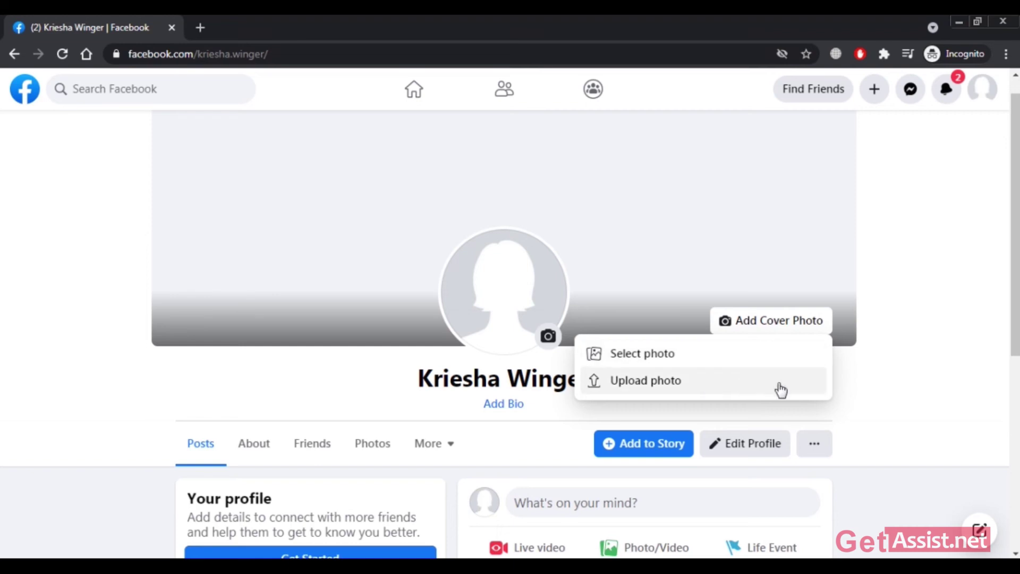
{"action": "left_click", "coordinate": [766, 355]}
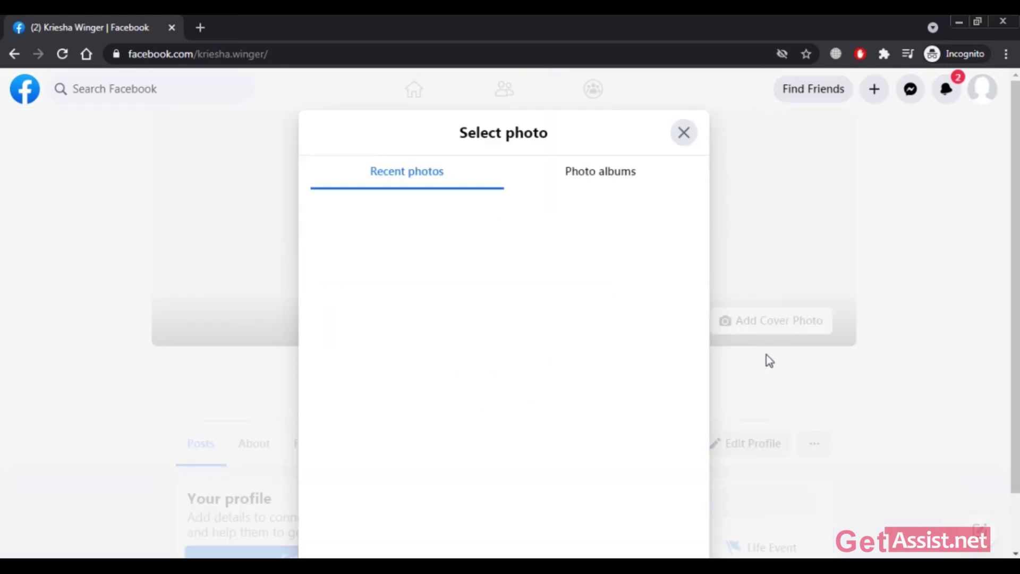
{"action": "left_click", "coordinate": [622, 171]}
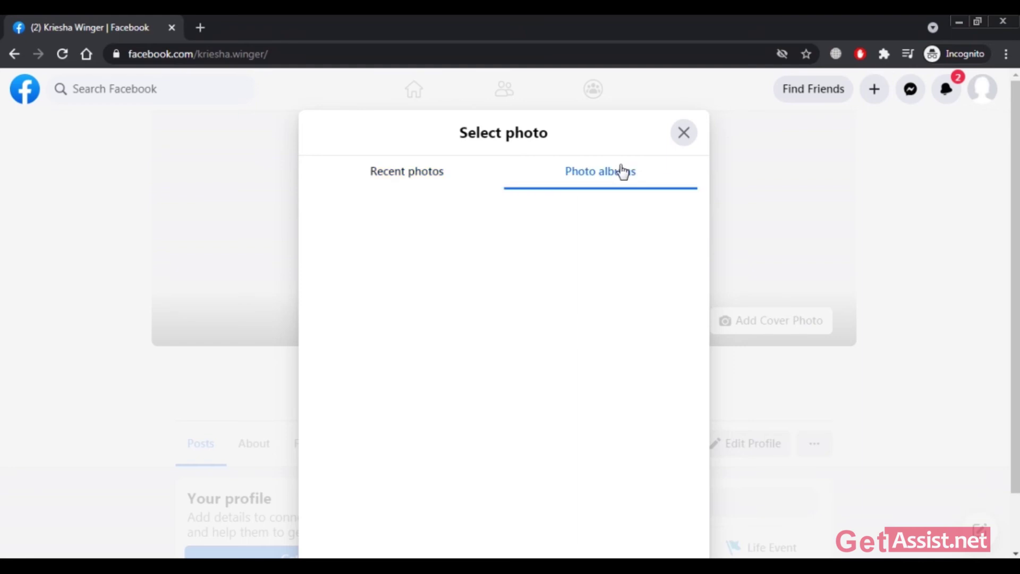
{"action": "left_click", "coordinate": [683, 135]}
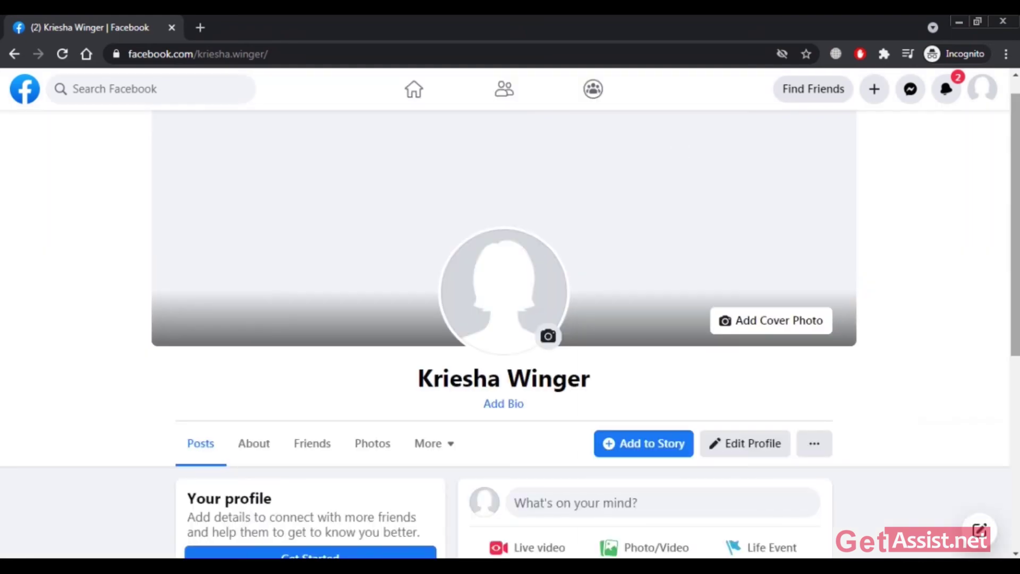
{"action": "scroll", "coordinate": [1015, 223], "scroll_direction": "down", "scroll_amount": 1}
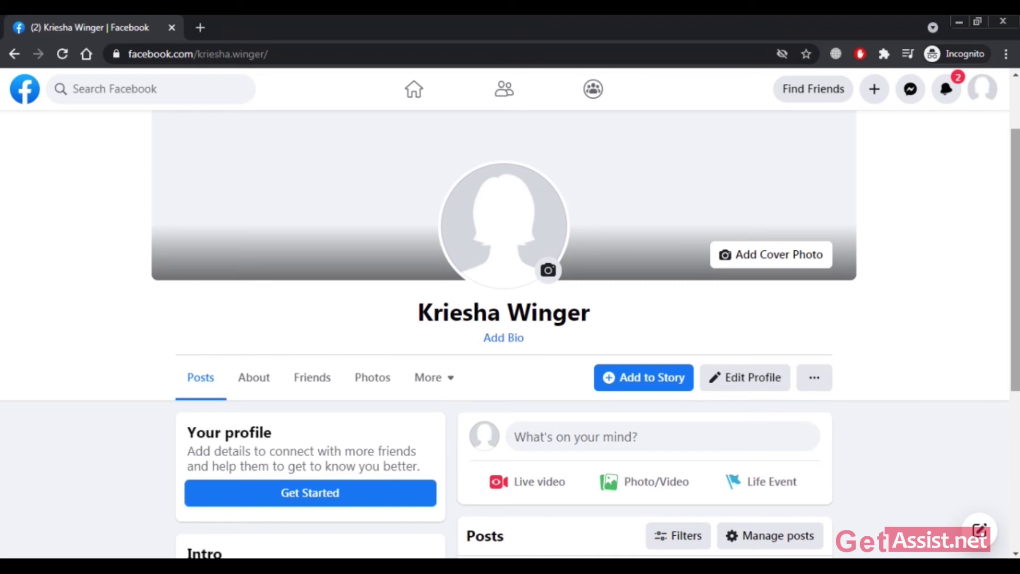
Browse the profile's mostly empty About section, then view the Friends tab showing no friends.
{"action": "scroll", "coordinate": [510, 340], "scroll_direction": "down", "scroll_amount": 4}
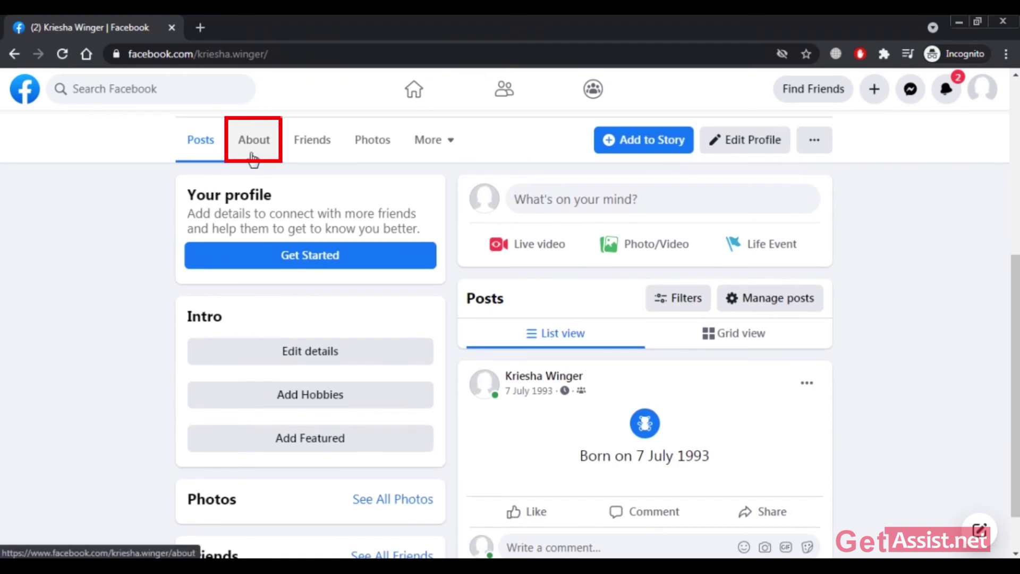
{"action": "left_click", "coordinate": [254, 155]}
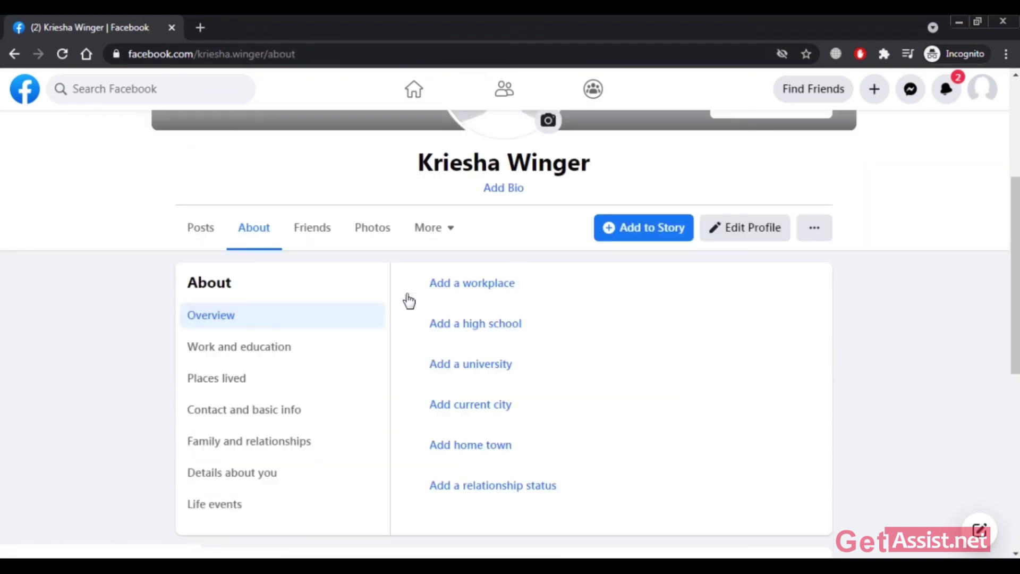
{"action": "scroll", "coordinate": [918, 446], "scroll_direction": "down", "scroll_amount": 2}
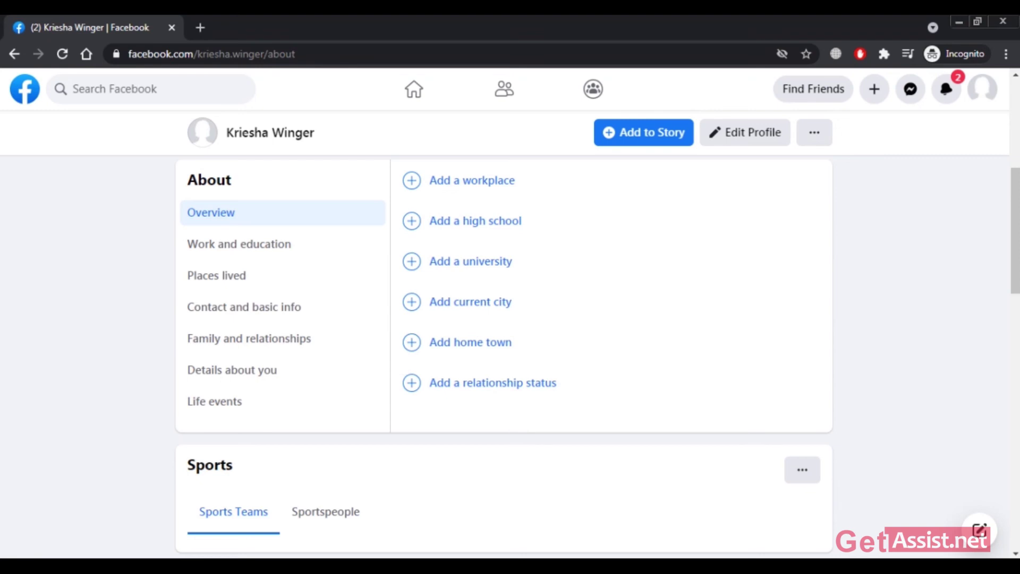
{"action": "scroll", "coordinate": [400, 369], "scroll_direction": "down", "scroll_amount": 3}
{"action": "scroll", "coordinate": [503, 356], "scroll_direction": "down", "scroll_amount": 4}
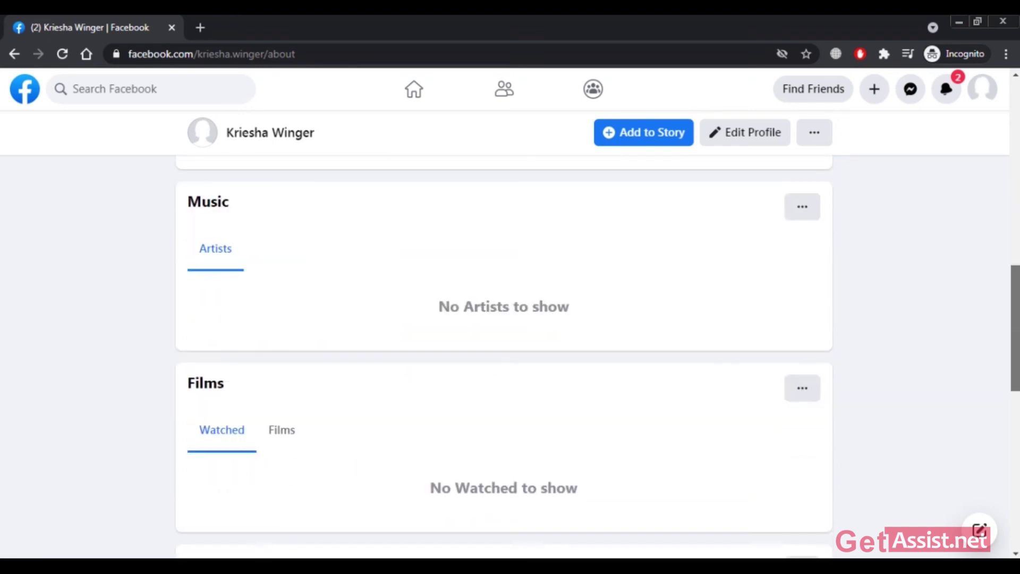
{"action": "scroll", "coordinate": [504, 351], "scroll_direction": "down", "scroll_amount": 1}
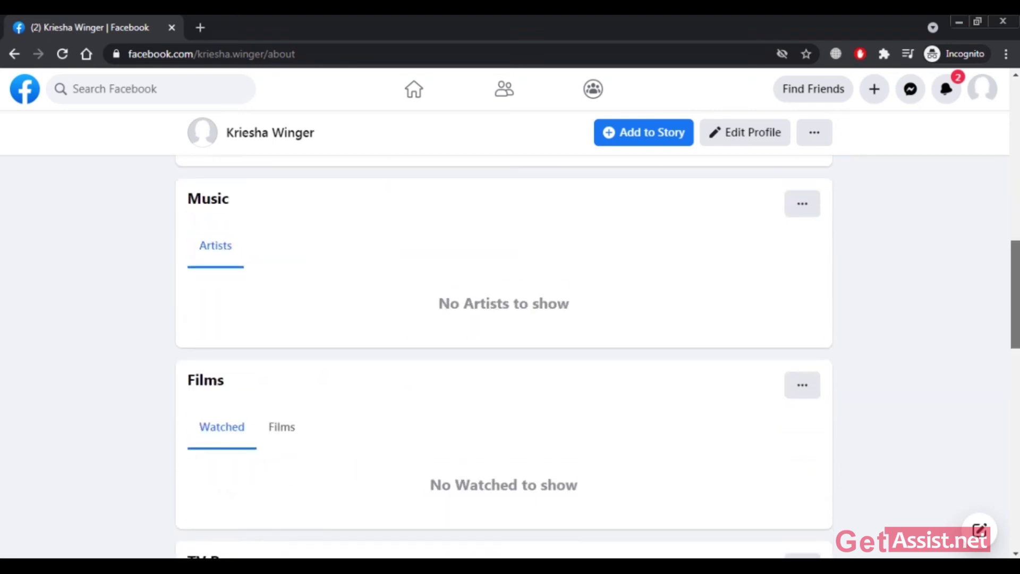
{"action": "scroll", "coordinate": [503, 356], "scroll_direction": "down", "scroll_amount": 12}
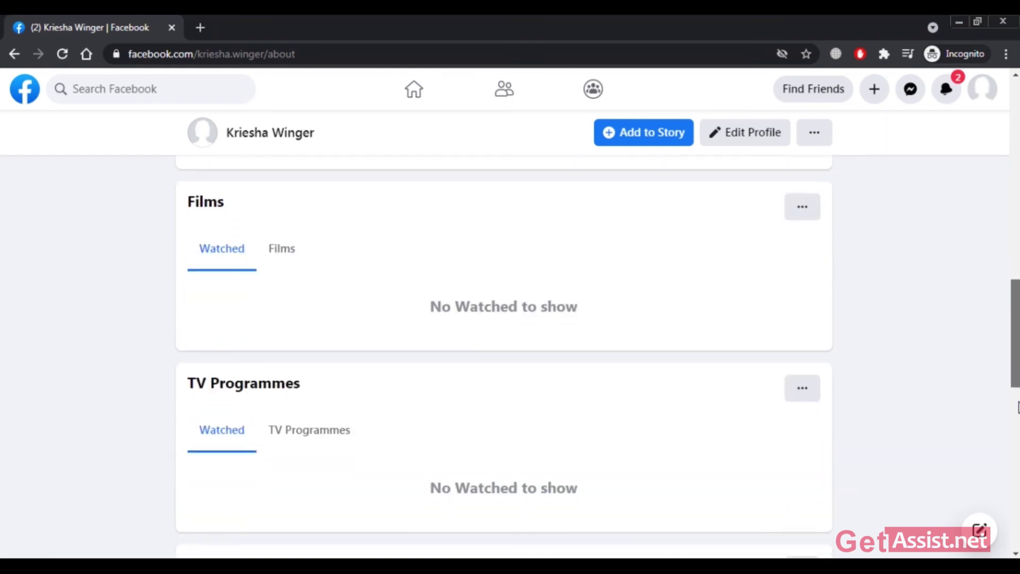
{"action": "scroll", "coordinate": [504, 356], "scroll_direction": "down", "scroll_amount": 5}
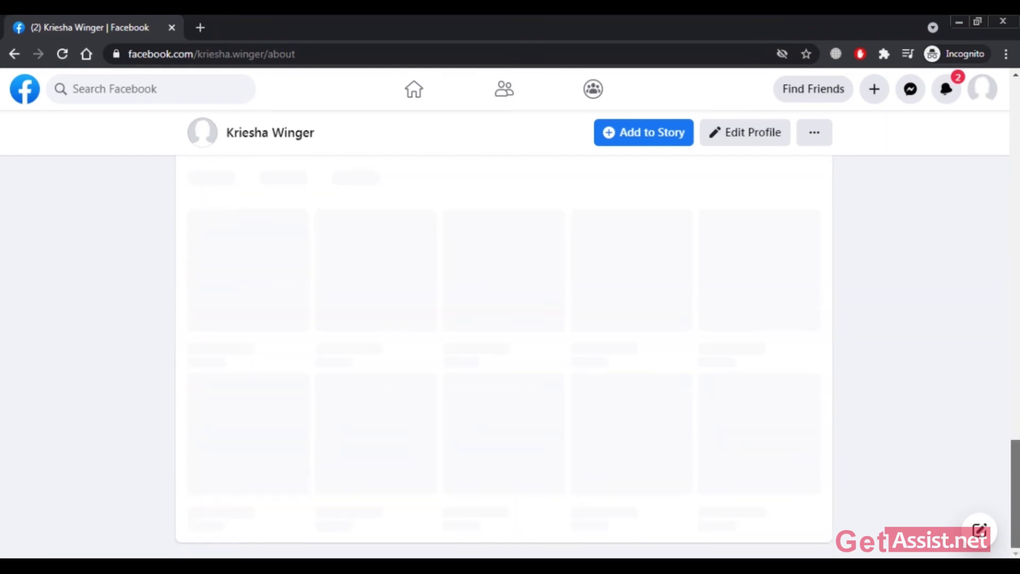
{"action": "scroll", "coordinate": [504, 319], "scroll_direction": "up", "scroll_amount": 20}
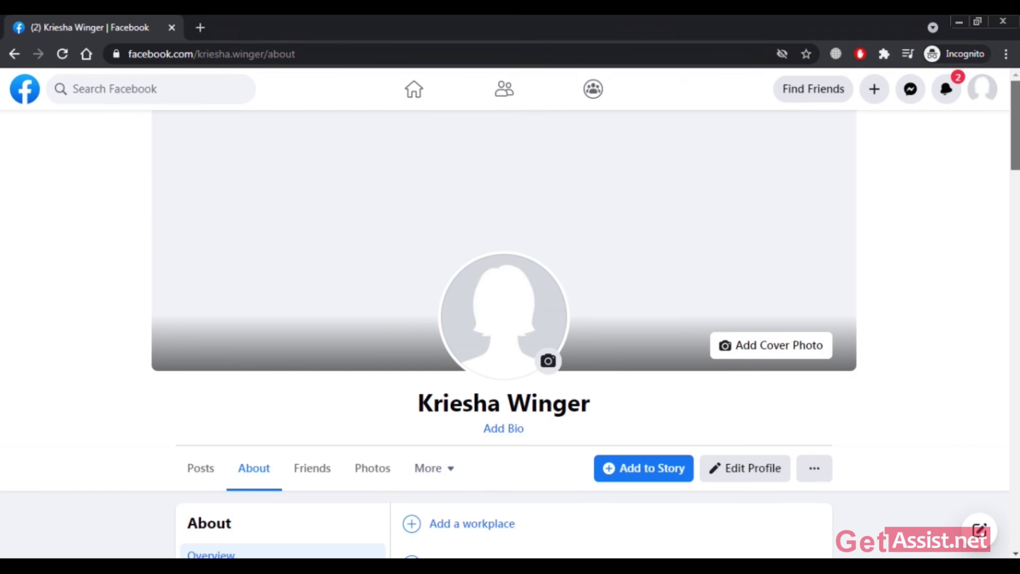
{"action": "scroll", "coordinate": [504, 319], "scroll_direction": "down", "scroll_amount": 5}
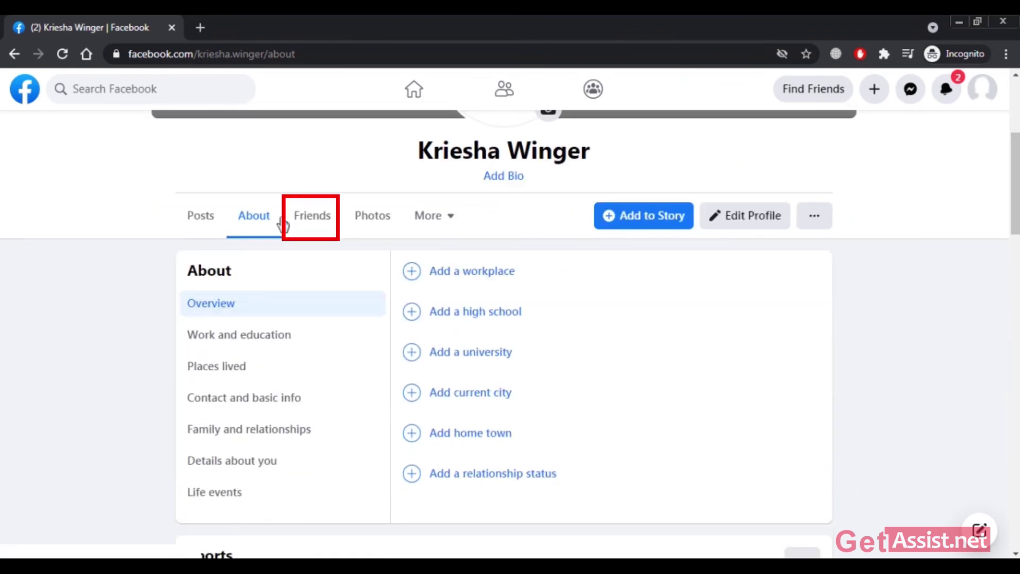
{"action": "left_click", "coordinate": [309, 226]}
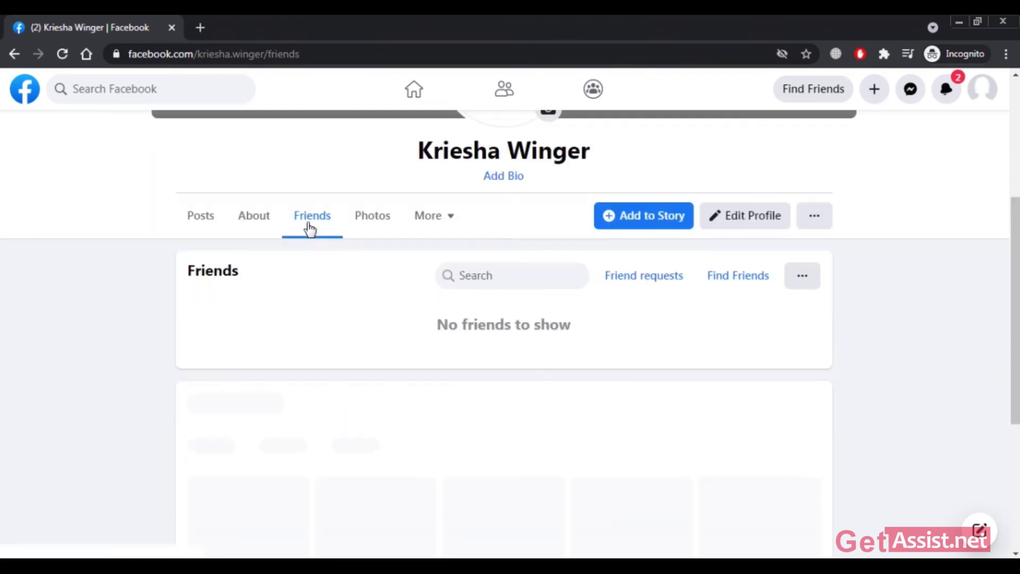
Set the Friends list visibility to Only me in the friends privacy editor.
{"action": "left_click_drag", "start_coordinate": [1015, 321], "coordinate": [1015, 344]}
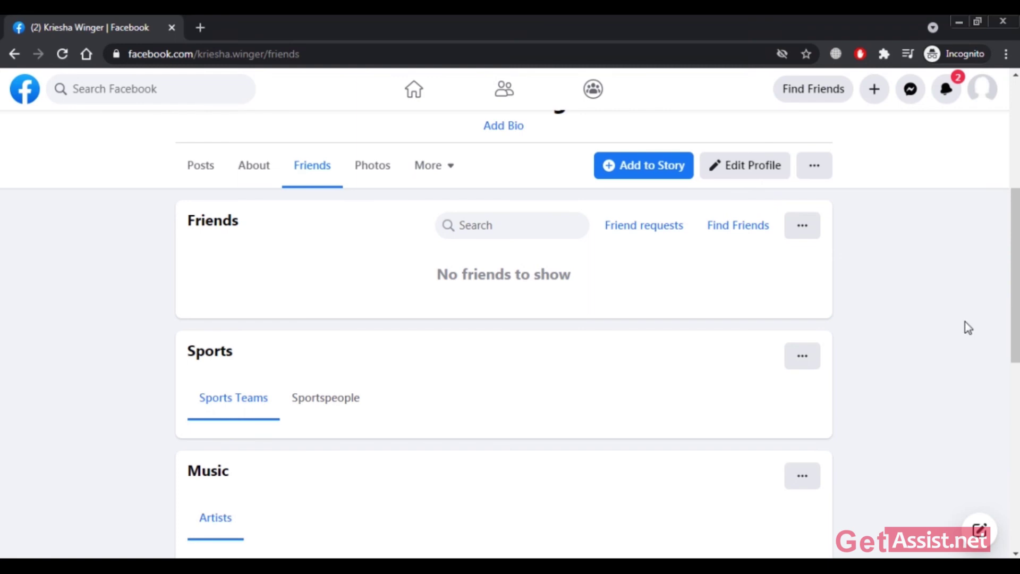
{"action": "left_click", "coordinate": [804, 226]}
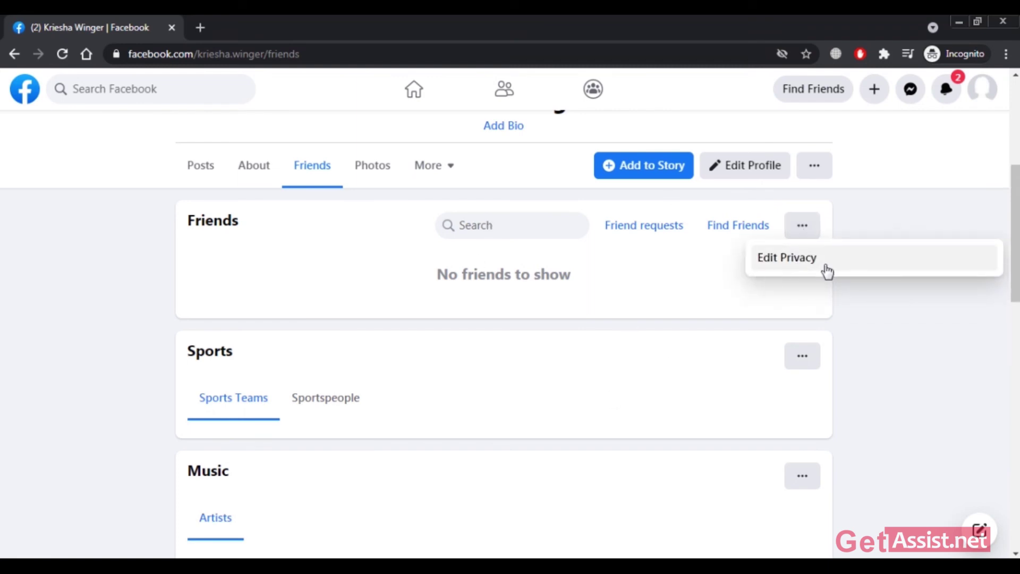
{"action": "left_click", "coordinate": [816, 268]}
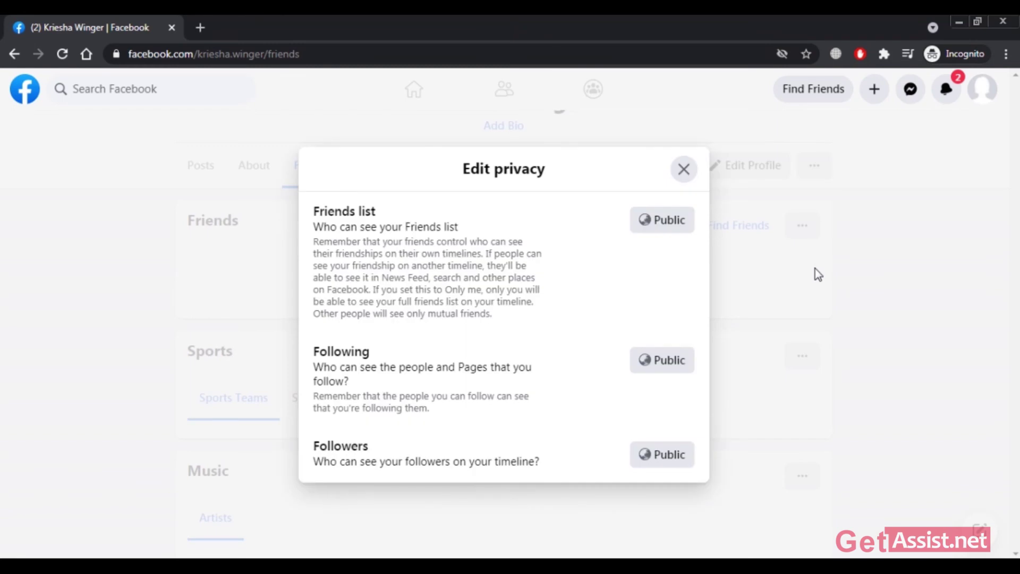
{"action": "left_click", "coordinate": [678, 220]}
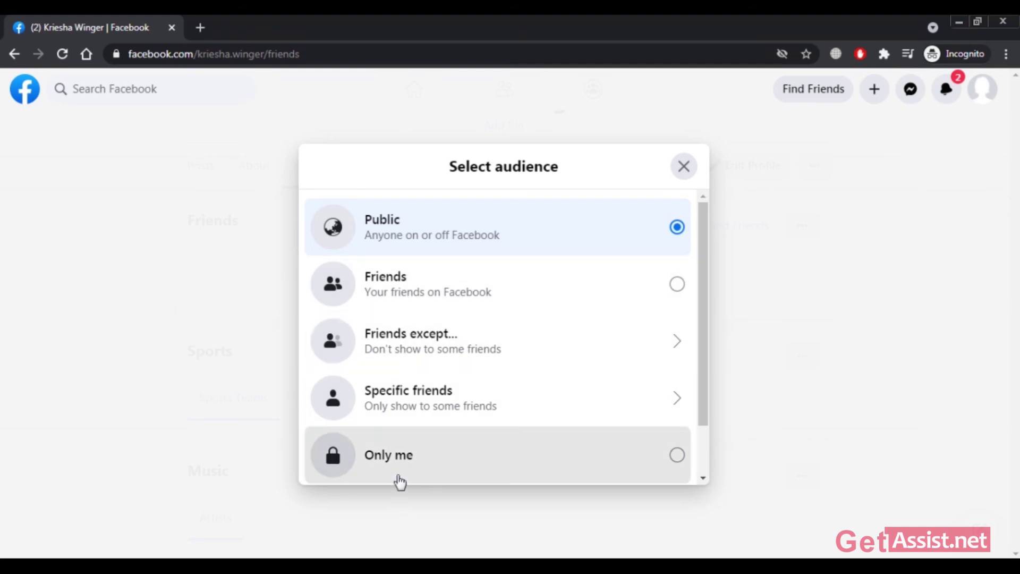
{"action": "left_click", "coordinate": [393, 455]}
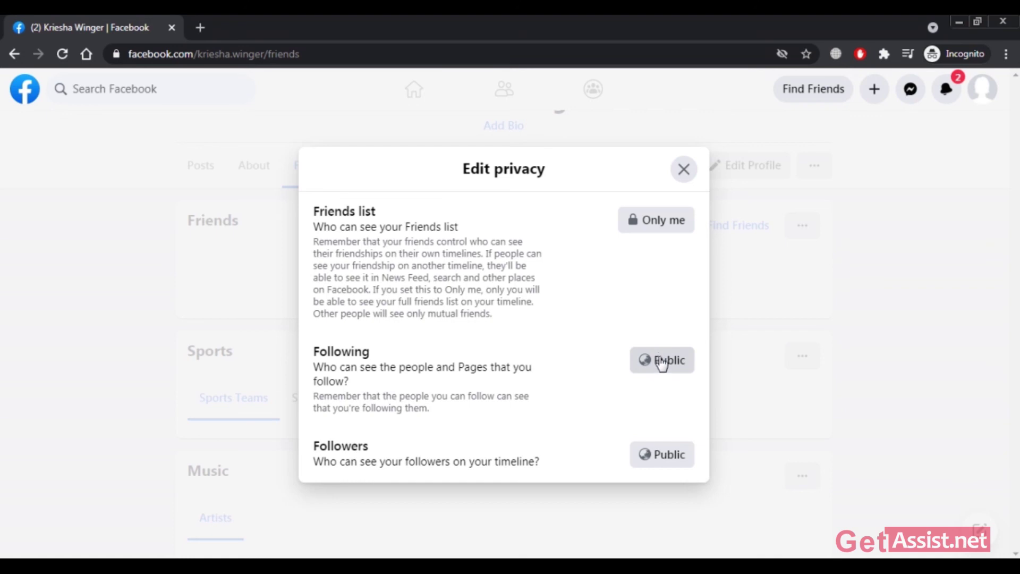
Set Following and Followers visibility to Only me and close the privacy editor.
{"action": "left_click", "coordinate": [662, 364]}
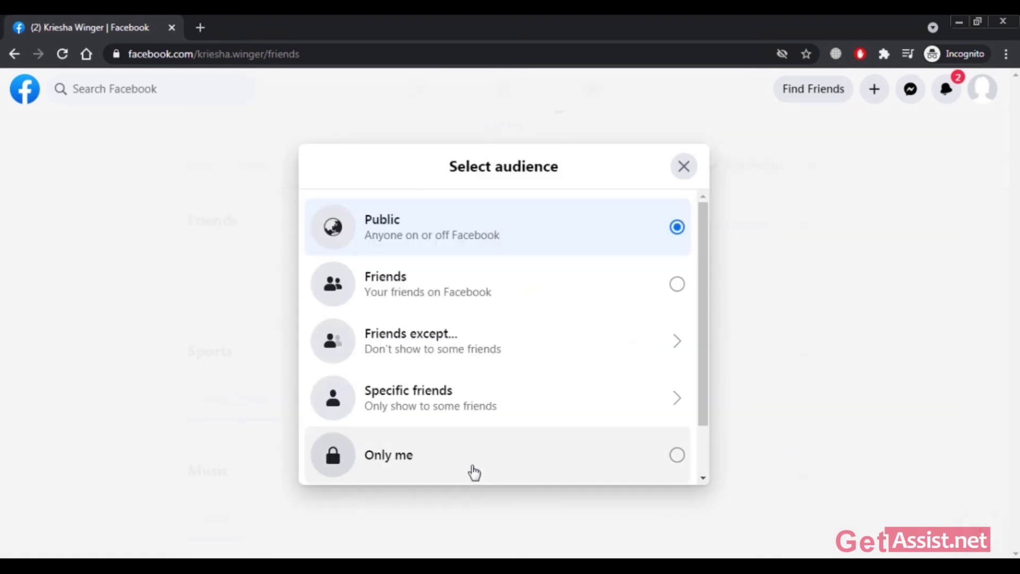
{"action": "left_click", "coordinate": [470, 470]}
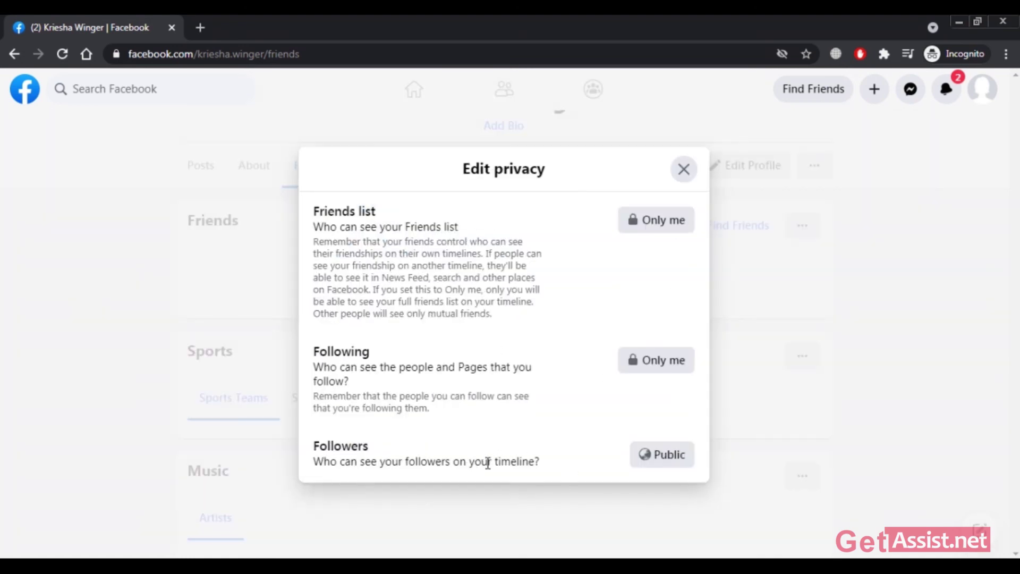
{"action": "left_click", "coordinate": [674, 460]}
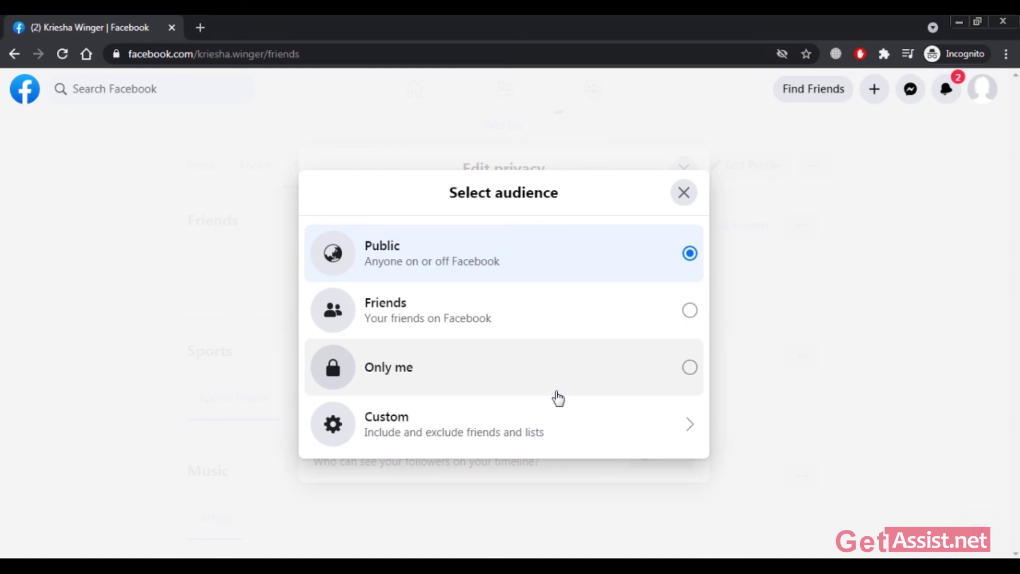
{"action": "left_click", "coordinate": [556, 393]}
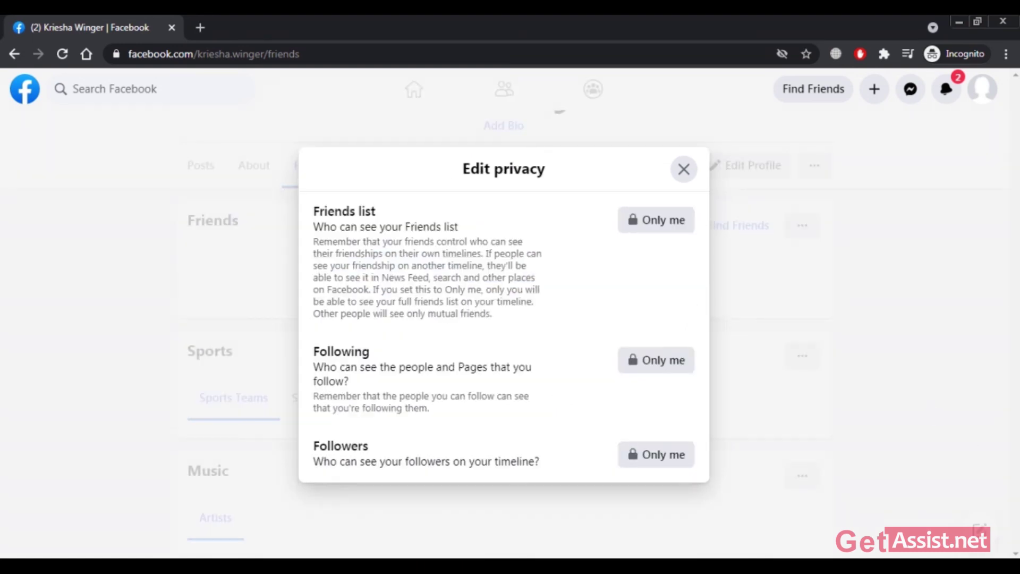
{"action": "left_click", "coordinate": [945, 283]}
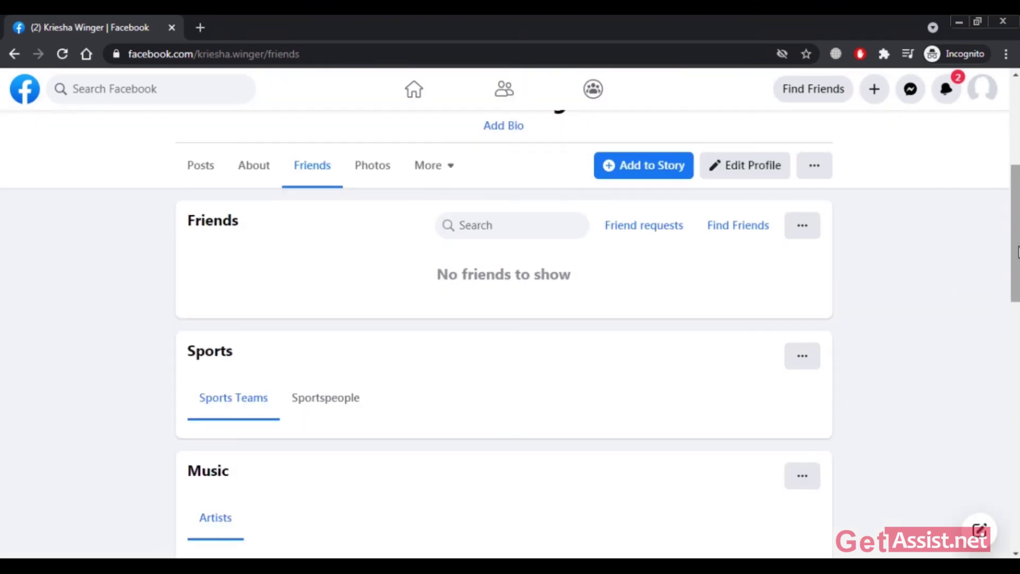
Go to the profile's About > Contact and basic info page.
{"action": "scroll", "coordinate": [1007, 260], "scroll_direction": "down", "scroll_amount": 10}
{"action": "scroll", "coordinate": [440, 180], "scroll_direction": "up", "scroll_amount": 10}
{"action": "scroll", "coordinate": [441, 179], "scroll_direction": "down", "scroll_amount": 3}
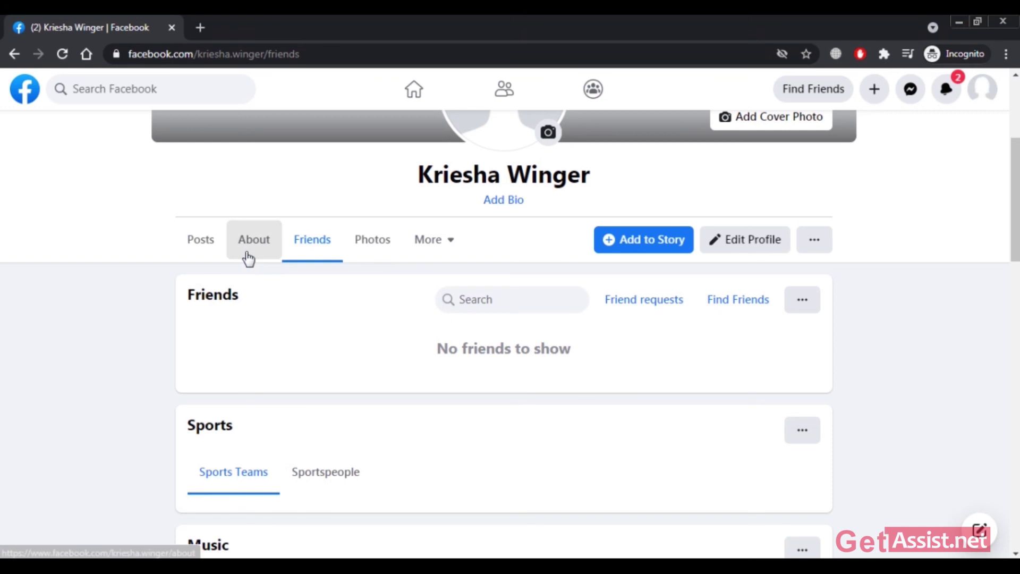
{"action": "left_click", "coordinate": [248, 259]}
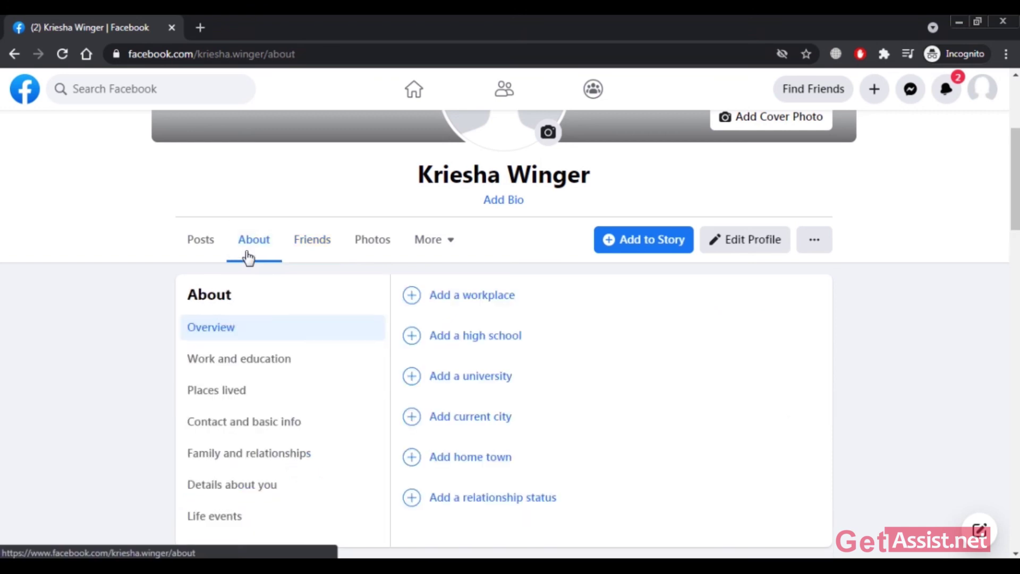
{"action": "left_click", "coordinate": [264, 438]}
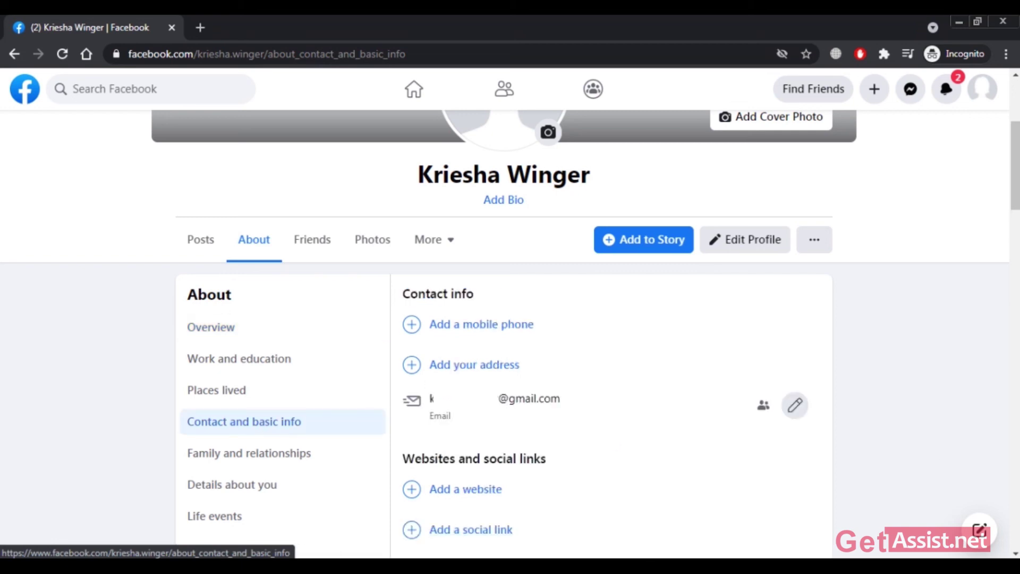
{"action": "scroll", "coordinate": [678, 330], "scroll_direction": "down", "scroll_amount": 3}
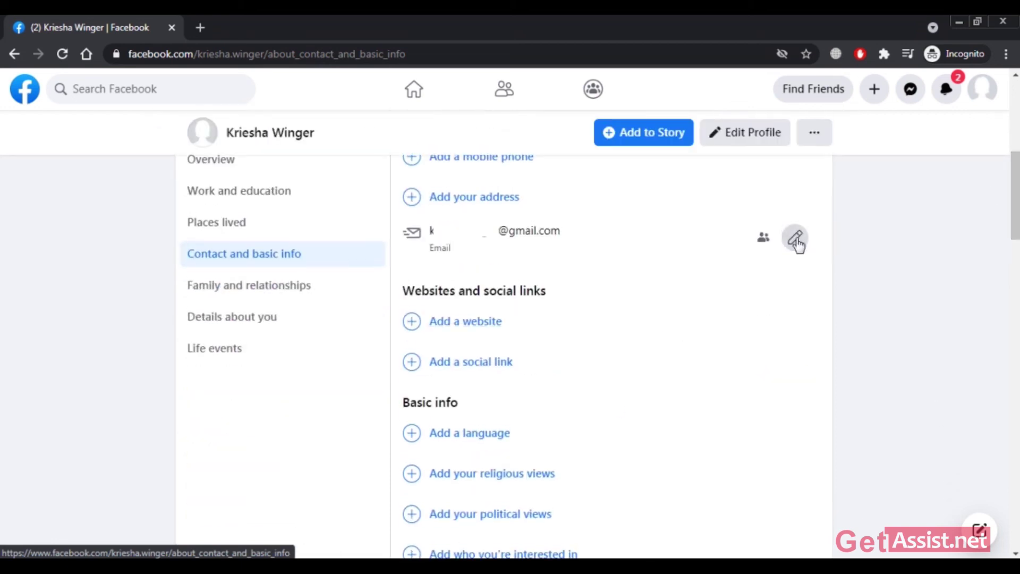
Change the e-mail address audience to Only me and save it.
{"action": "left_click", "coordinate": [795, 241]}
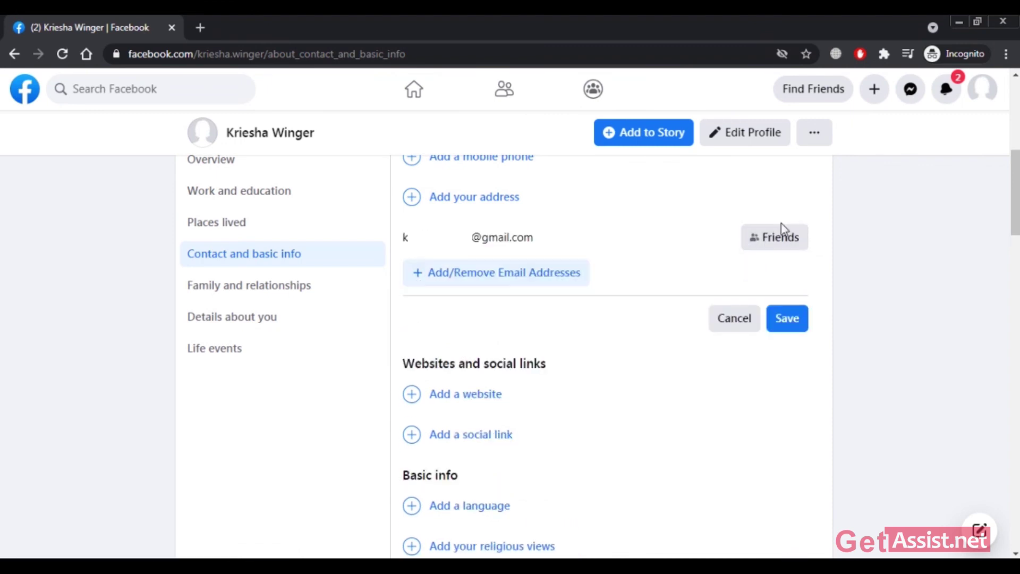
{"action": "left_click", "coordinate": [767, 244]}
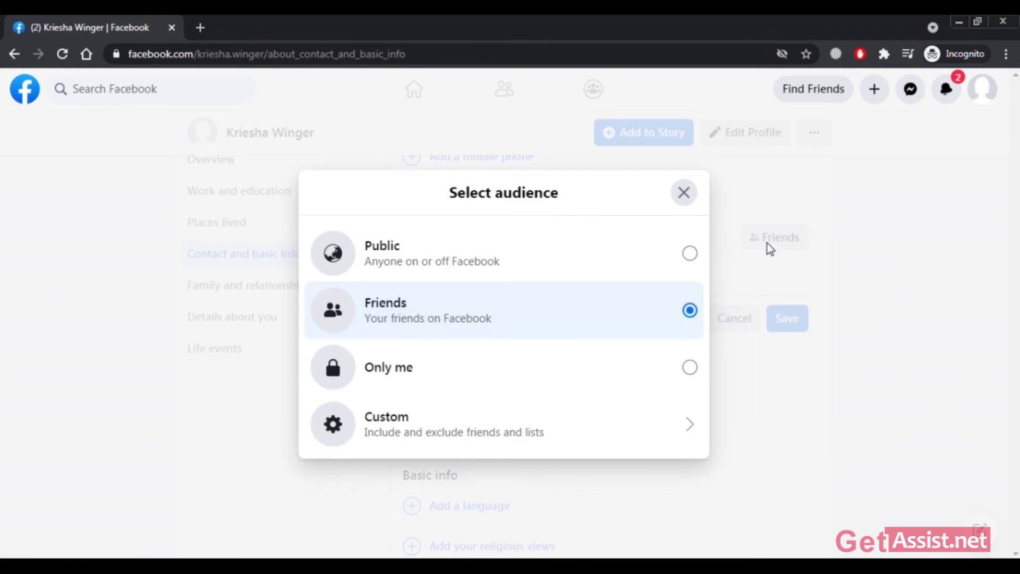
{"action": "left_click", "coordinate": [690, 367]}
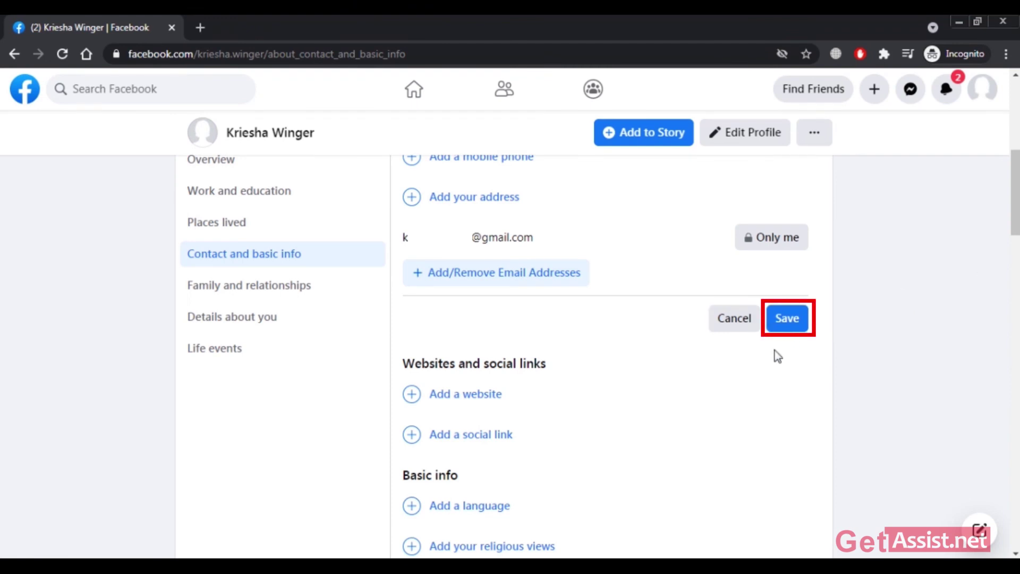
{"action": "left_click", "coordinate": [788, 317]}
{"action": "scroll", "coordinate": [788, 318], "scroll_direction": "down", "scroll_amount": 5}
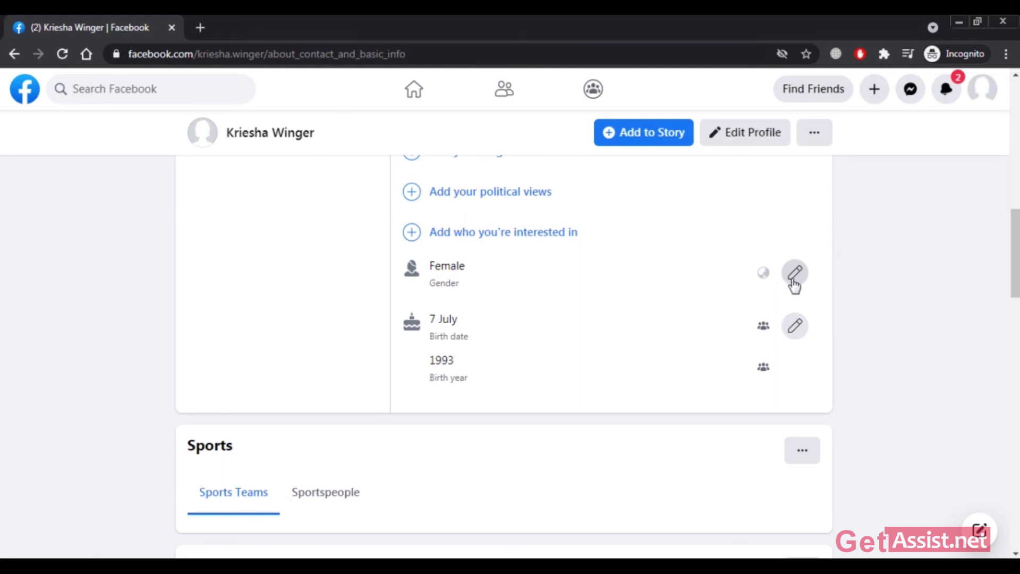
Leave gender unchanged and set the birth date audience to Only me.
{"action": "left_click", "coordinate": [794, 281]}
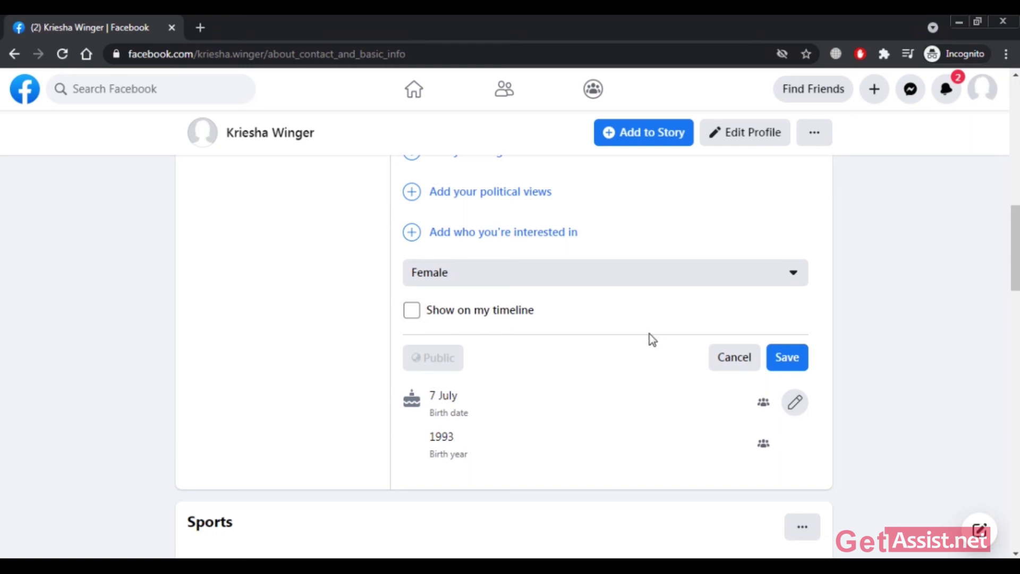
{"action": "left_click", "coordinate": [729, 366]}
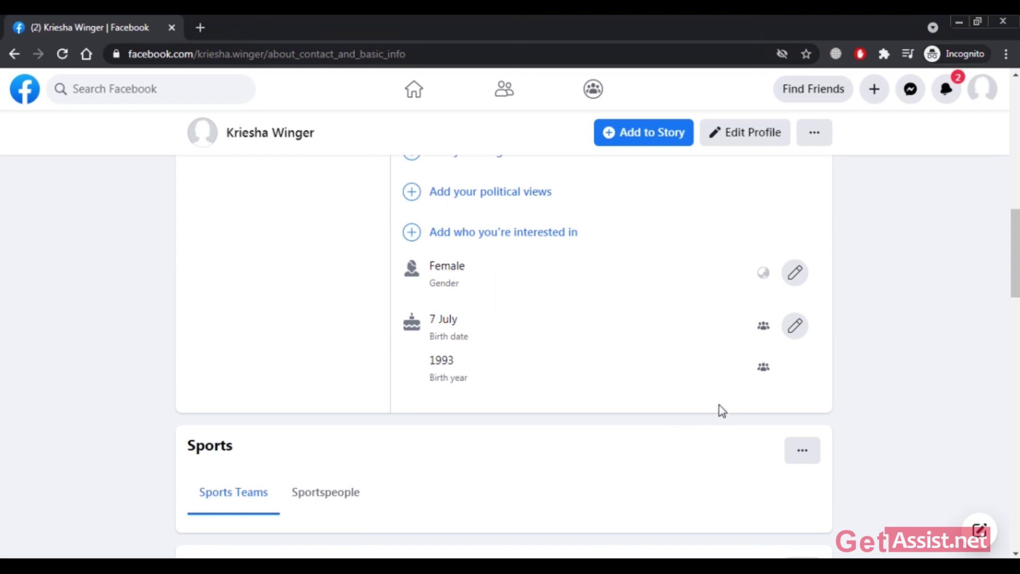
{"action": "left_click", "coordinate": [795, 326]}
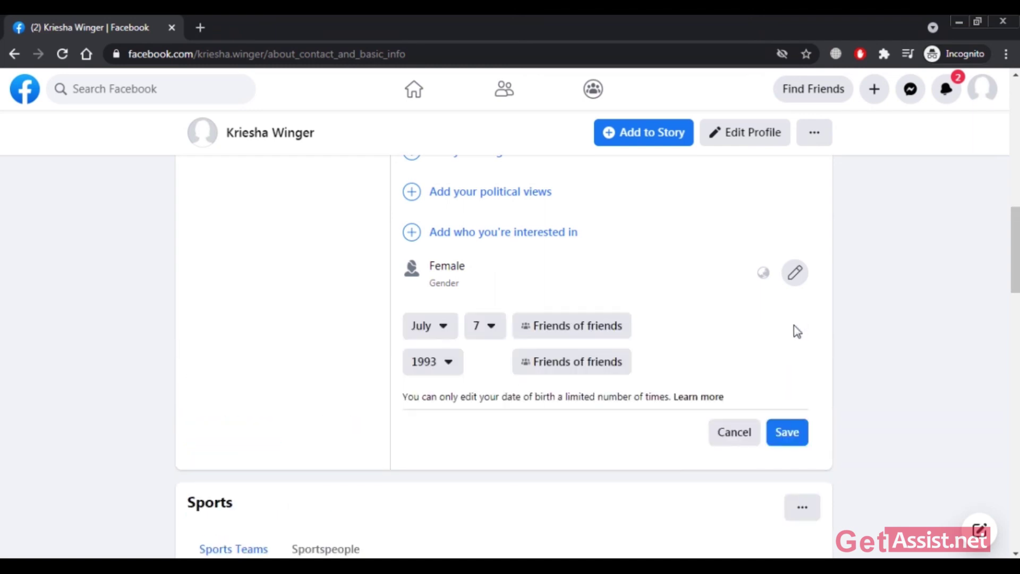
{"action": "left_click", "coordinate": [584, 326]}
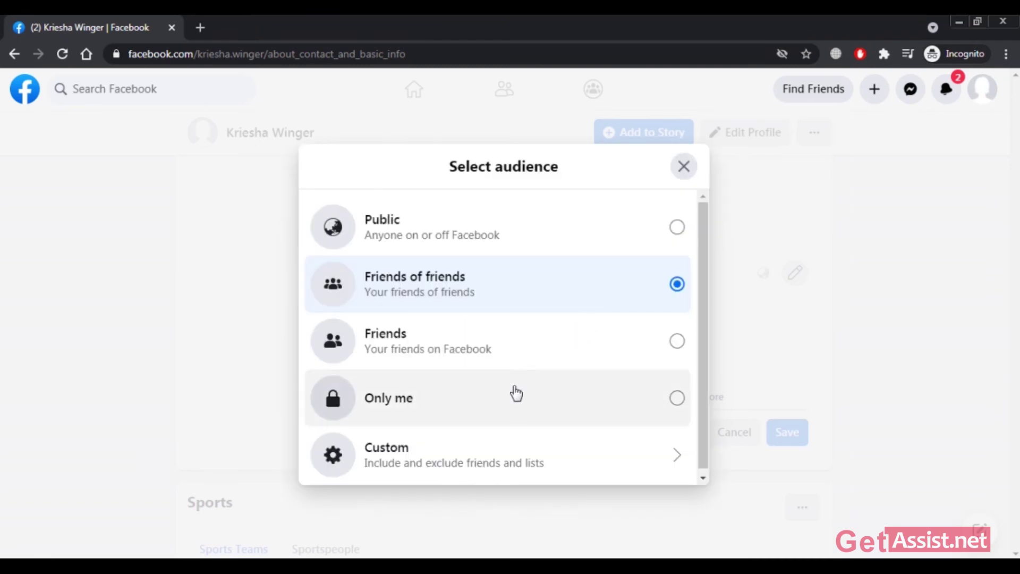
{"action": "left_click", "coordinate": [513, 395]}
Set the birth year audience to Only me and save the birth date changes.
{"action": "left_click", "coordinate": [533, 372]}
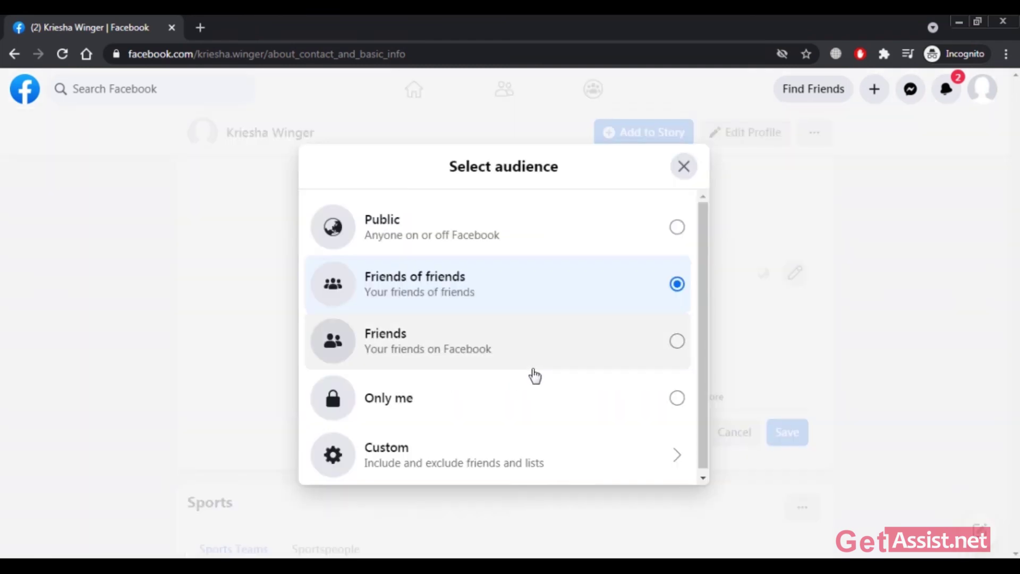
{"action": "left_click", "coordinate": [531, 362]}
{"action": "left_click", "coordinate": [559, 366]}
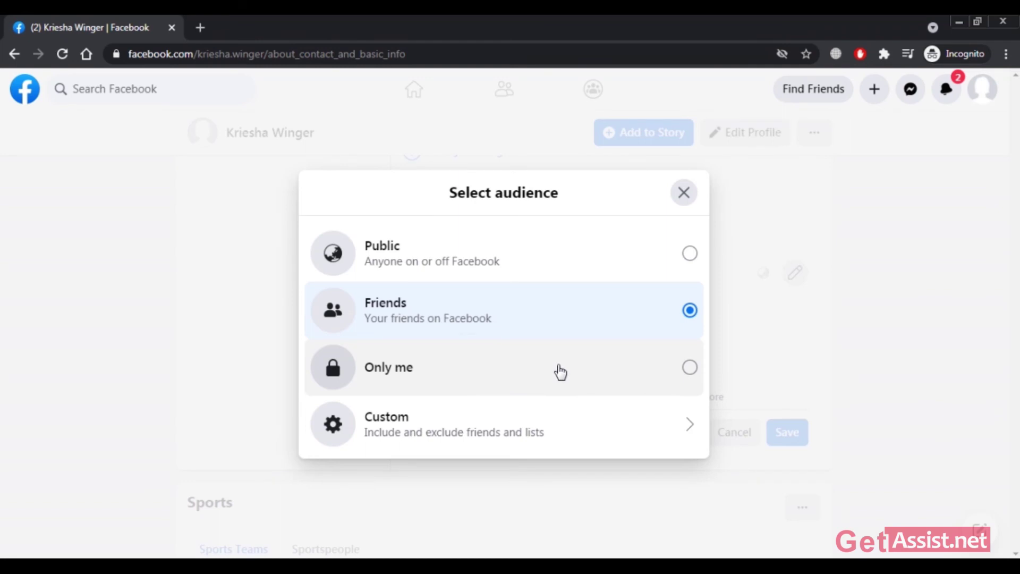
{"action": "left_click", "coordinate": [542, 390]}
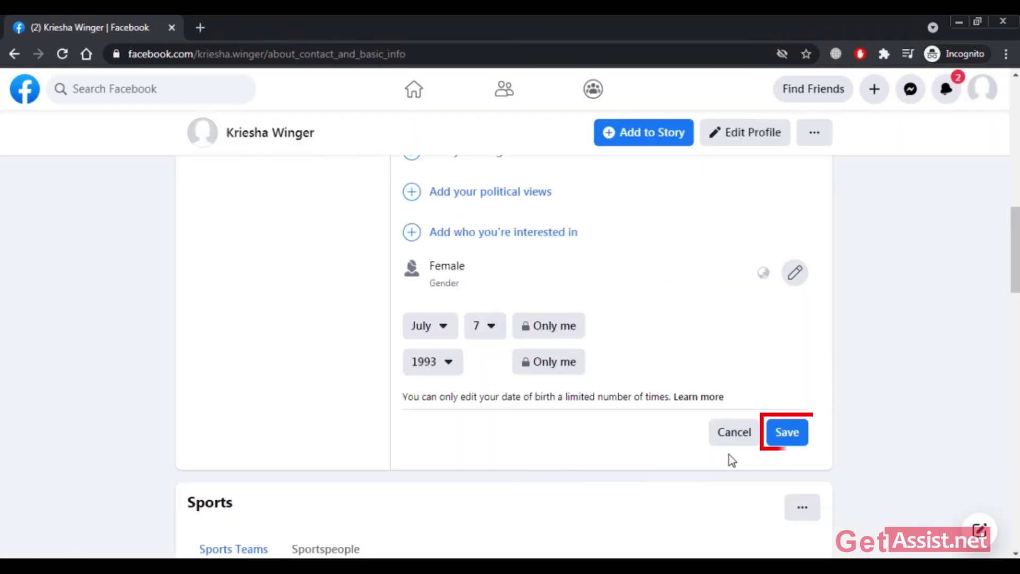
{"action": "left_click", "coordinate": [788, 432]}
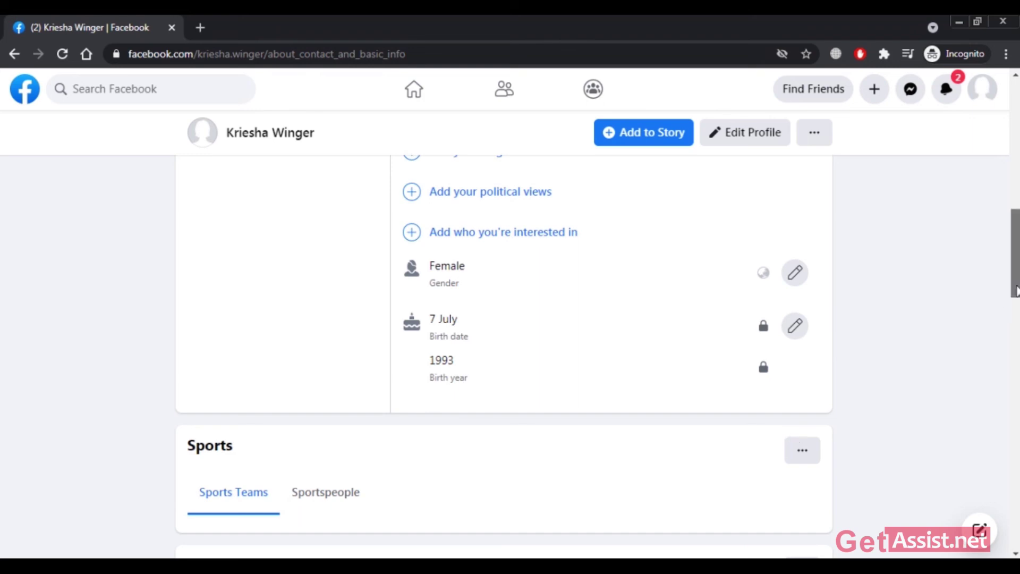
{"action": "scroll", "coordinate": [1006, 300], "scroll_direction": "up", "scroll_amount": 15}
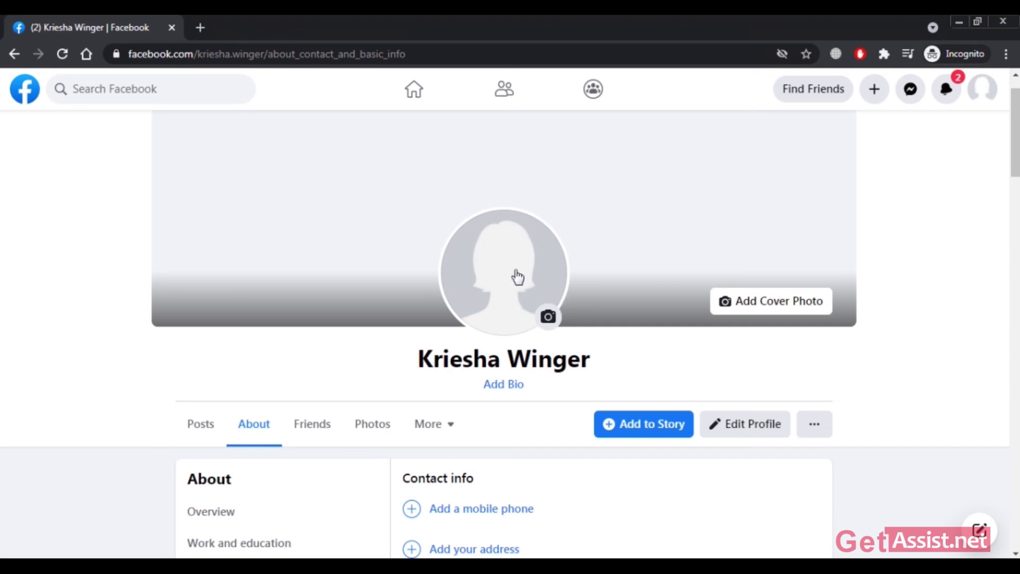
{"action": "left_click", "coordinate": [514, 277]}
Enter the first name, surname and e-mail address, and partly retype the e-mail confirmation.
{"action": "type", "text": "J"}
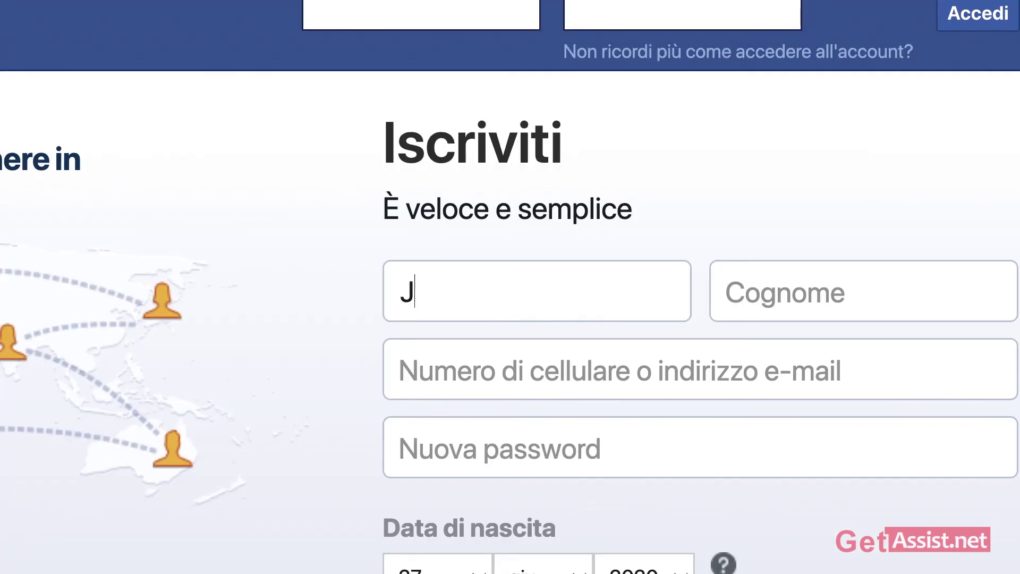
{"action": "type", "text": "ohn"}
{"action": "key", "text": "Tab"}
{"action": "type", "text": "Do"}
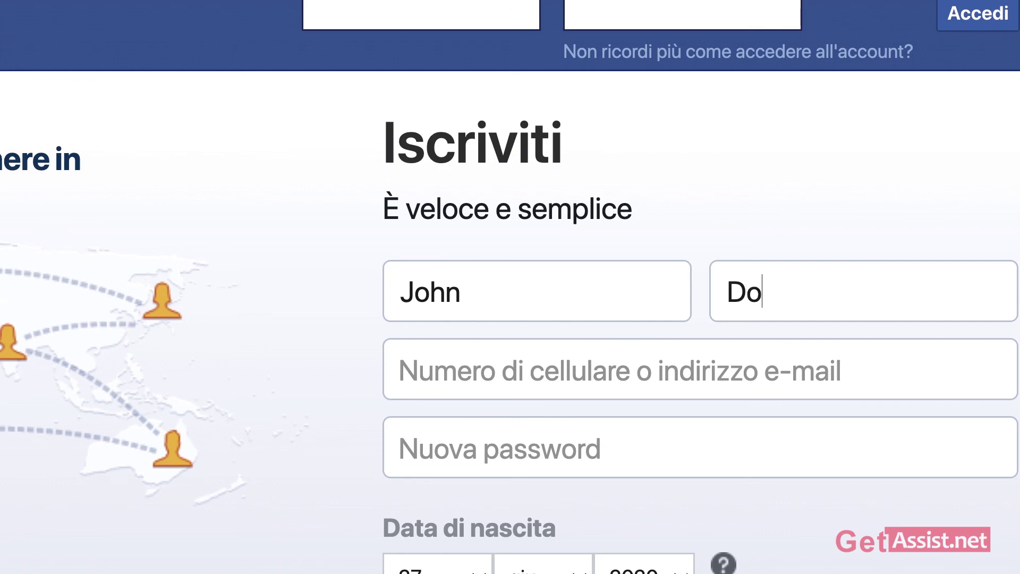
{"action": "type", "text": "ejohn"}
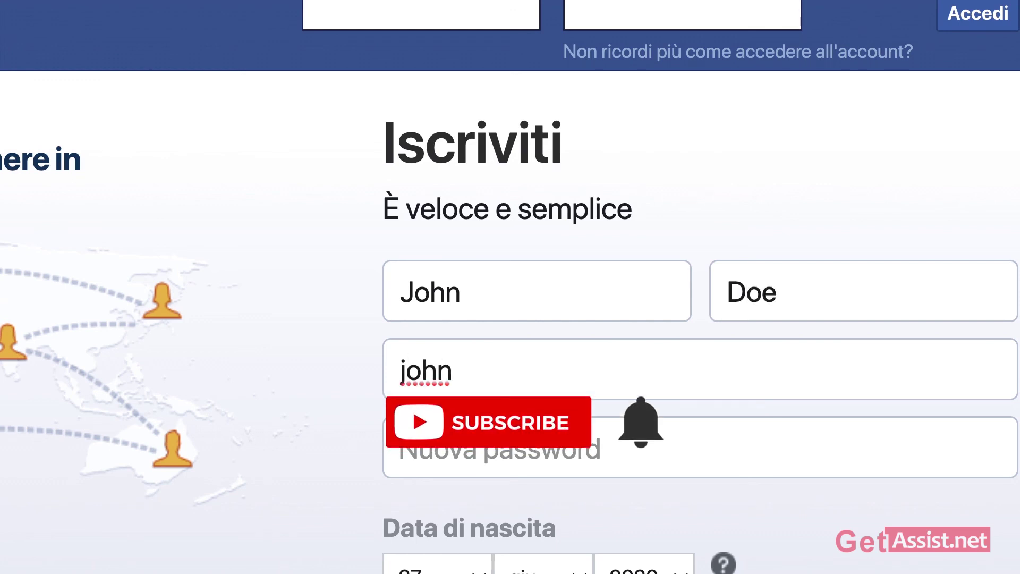
{"action": "type", "text": "@doe"}
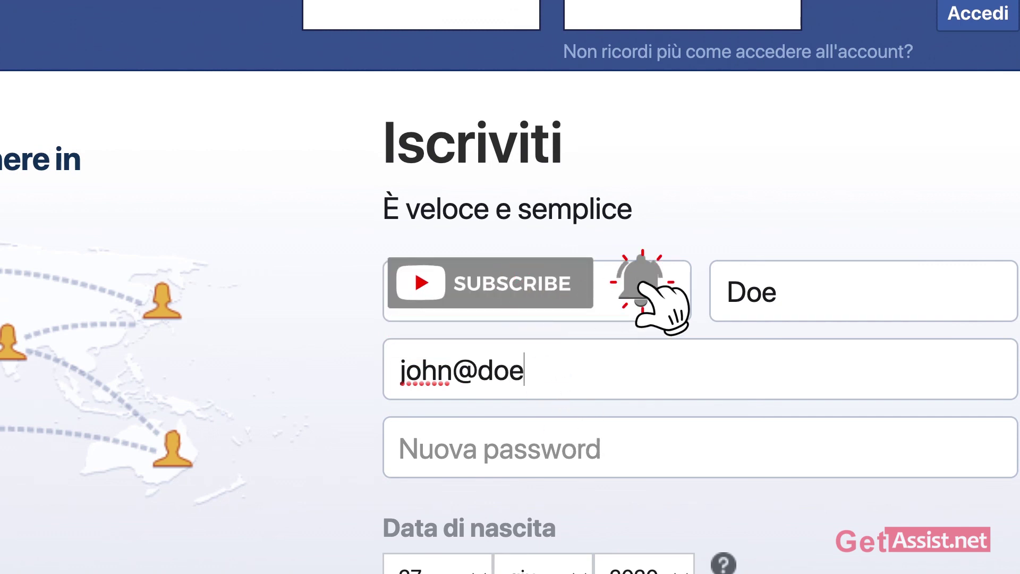
{"action": "type", "text": ".com"}
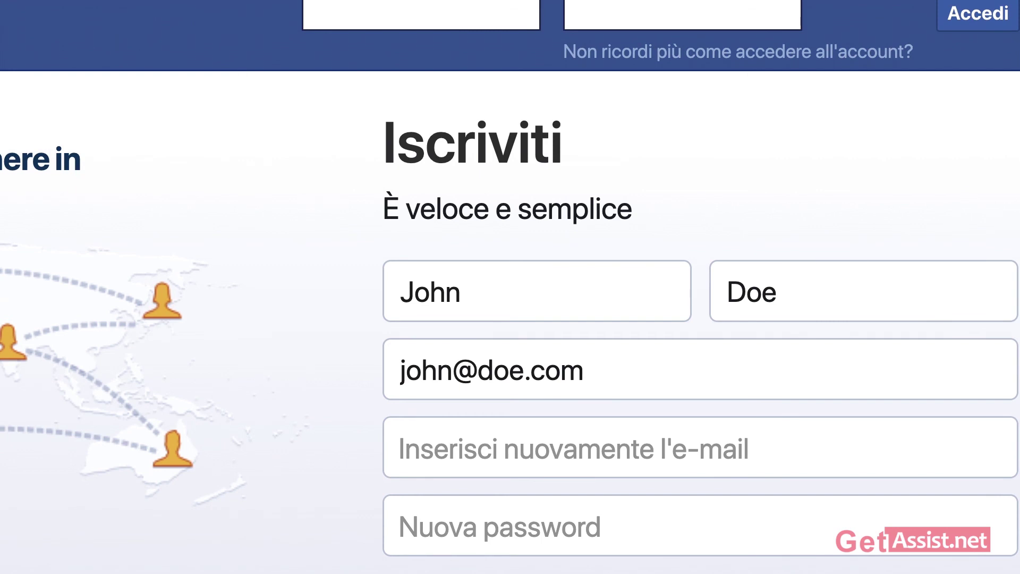
{"action": "key", "text": "Tab"}
{"action": "type", "text": "john"}
{"action": "key", "text": "Tab"}
{"action": "type", "text": "john"}
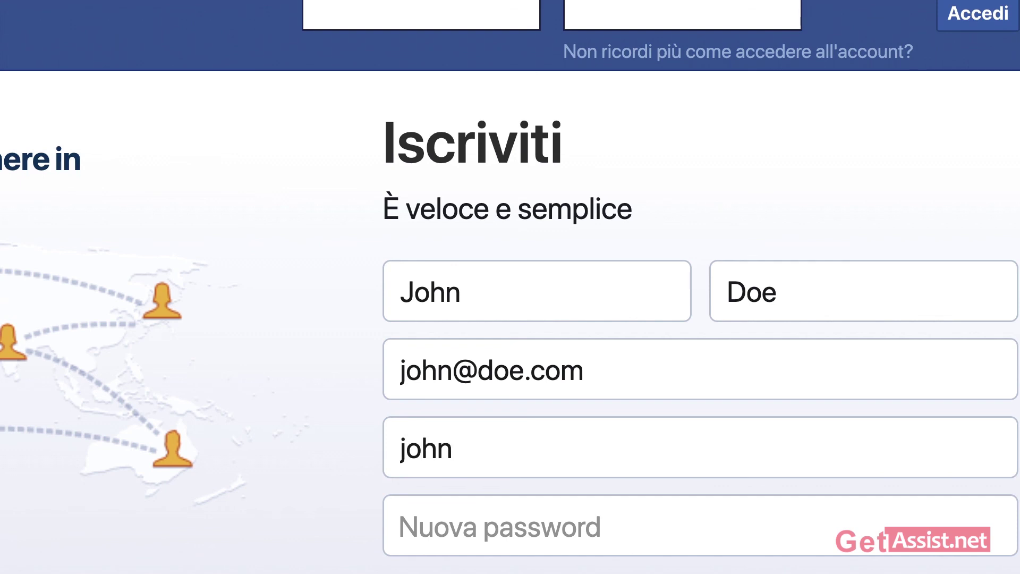